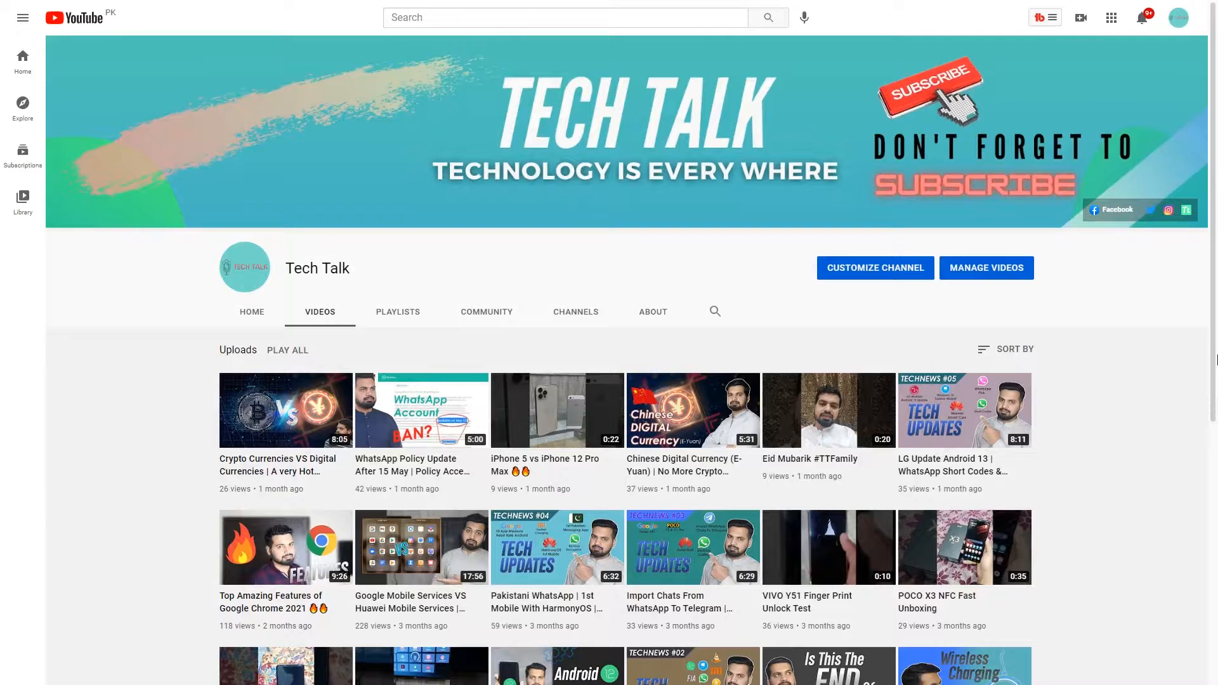
{"action": "scroll", "coordinate": [1216, 360], "scroll_direction": "down", "scroll_amount": 5}
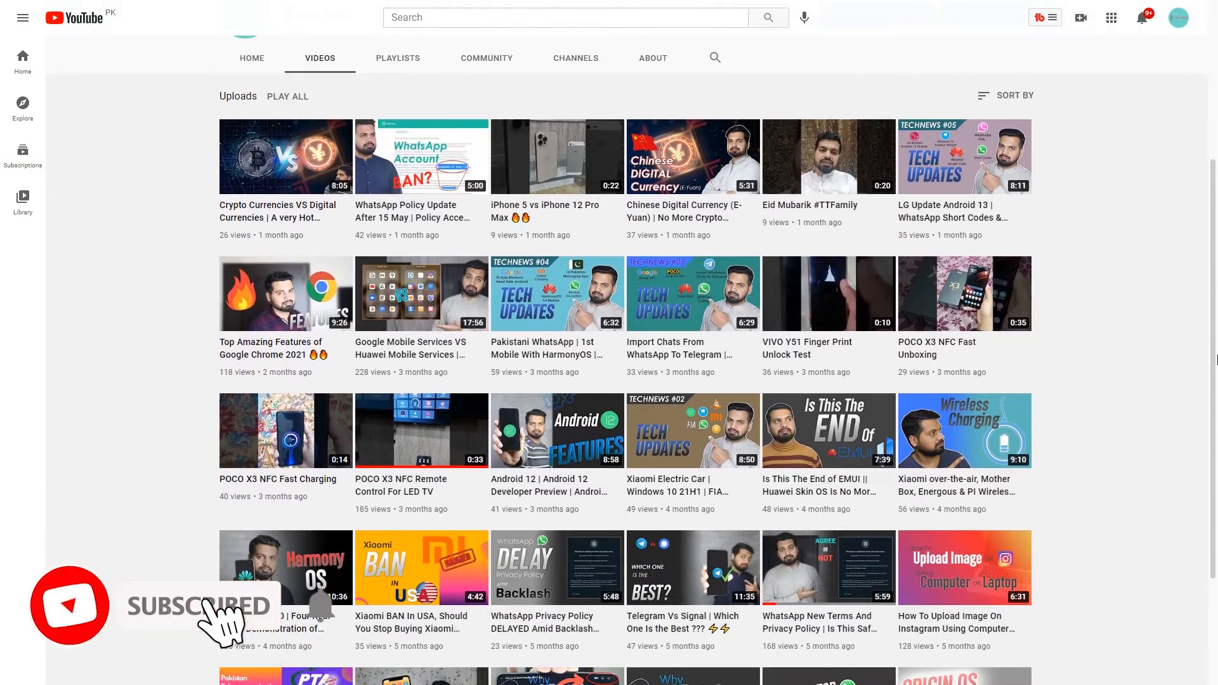
{"action": "scroll", "coordinate": [1216, 360], "scroll_direction": "down", "scroll_amount": 6}
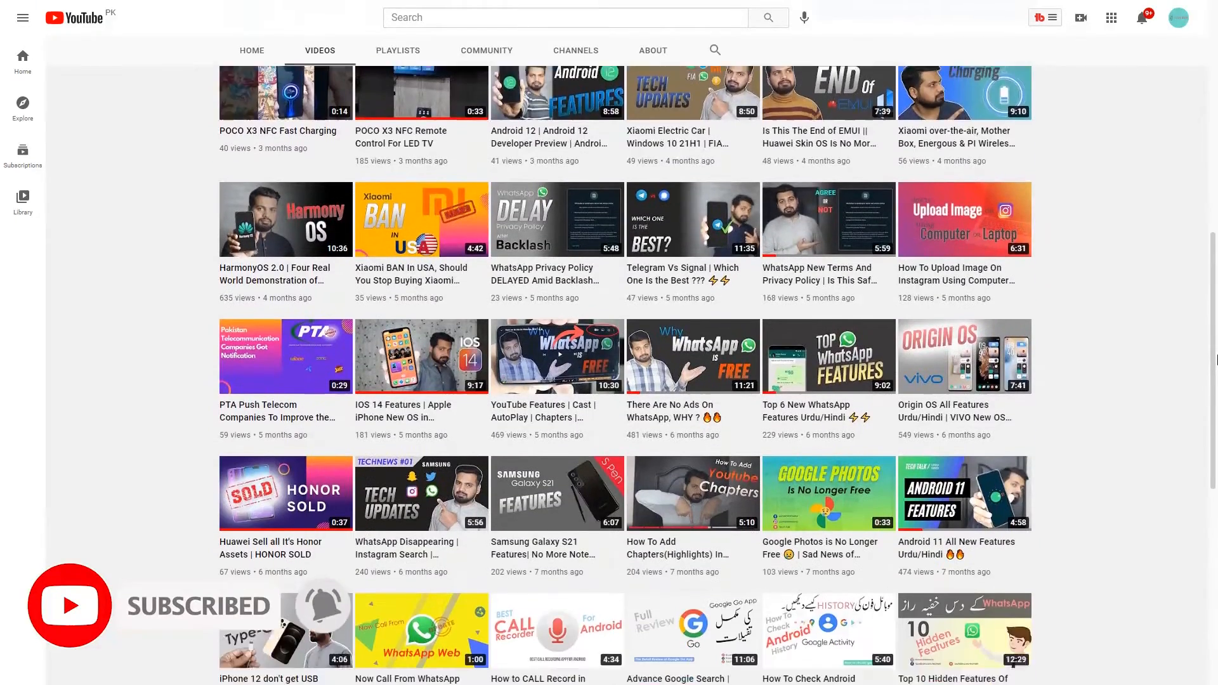
{"action": "scroll", "coordinate": [1216, 359], "scroll_direction": "down", "scroll_amount": 4}
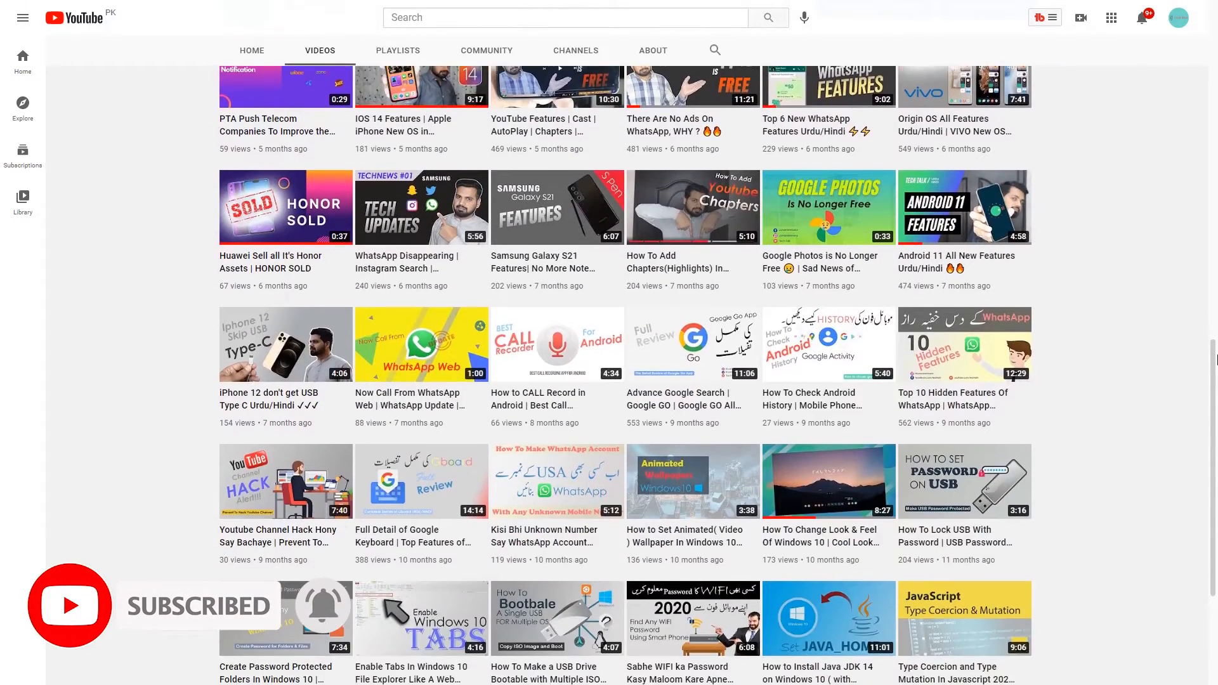
{"action": "scroll", "coordinate": [1217, 359], "scroll_direction": "down", "scroll_amount": 3}
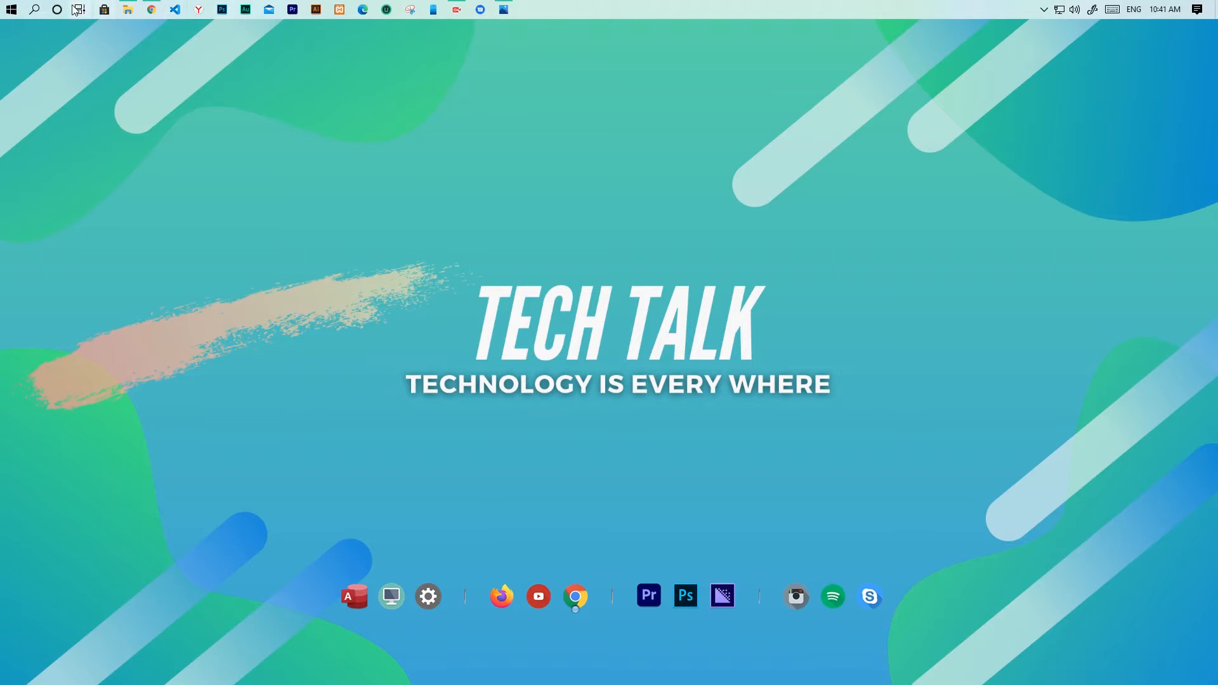
- Search Windows for "power iso" and launch PowerISO
{"action": "left_click", "coordinate": [33, 11]}
{"action": "type", "text": "power iso"}
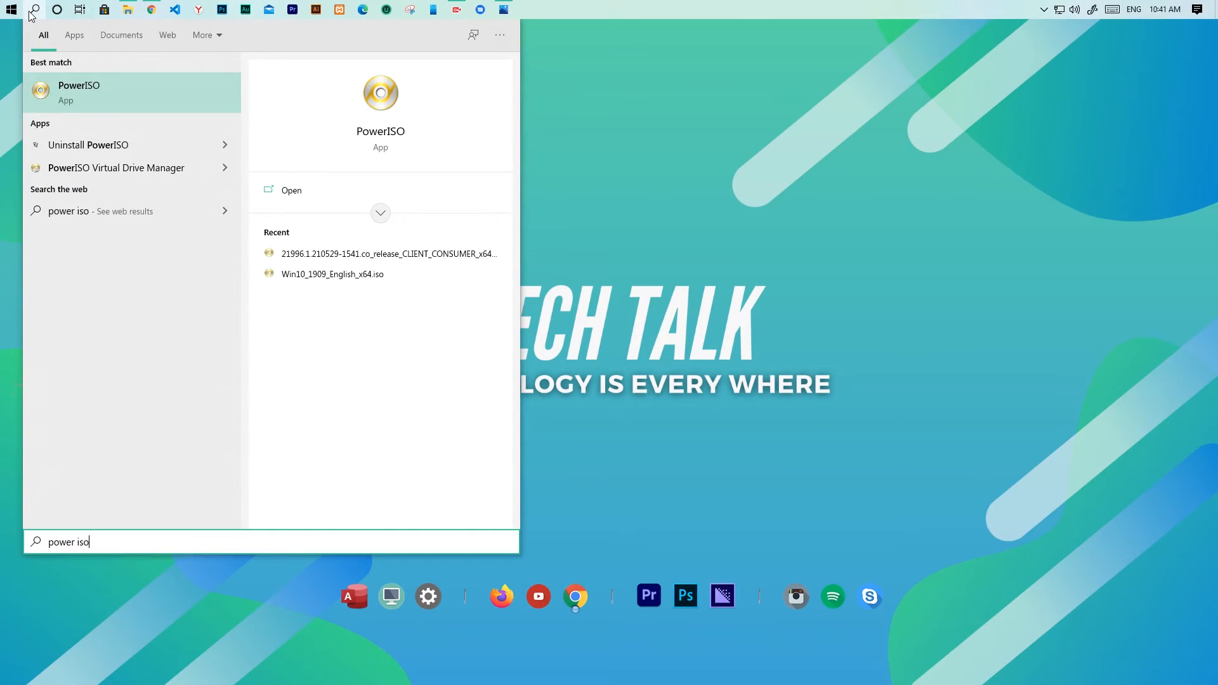
{"action": "left_click", "coordinate": [116, 106]}
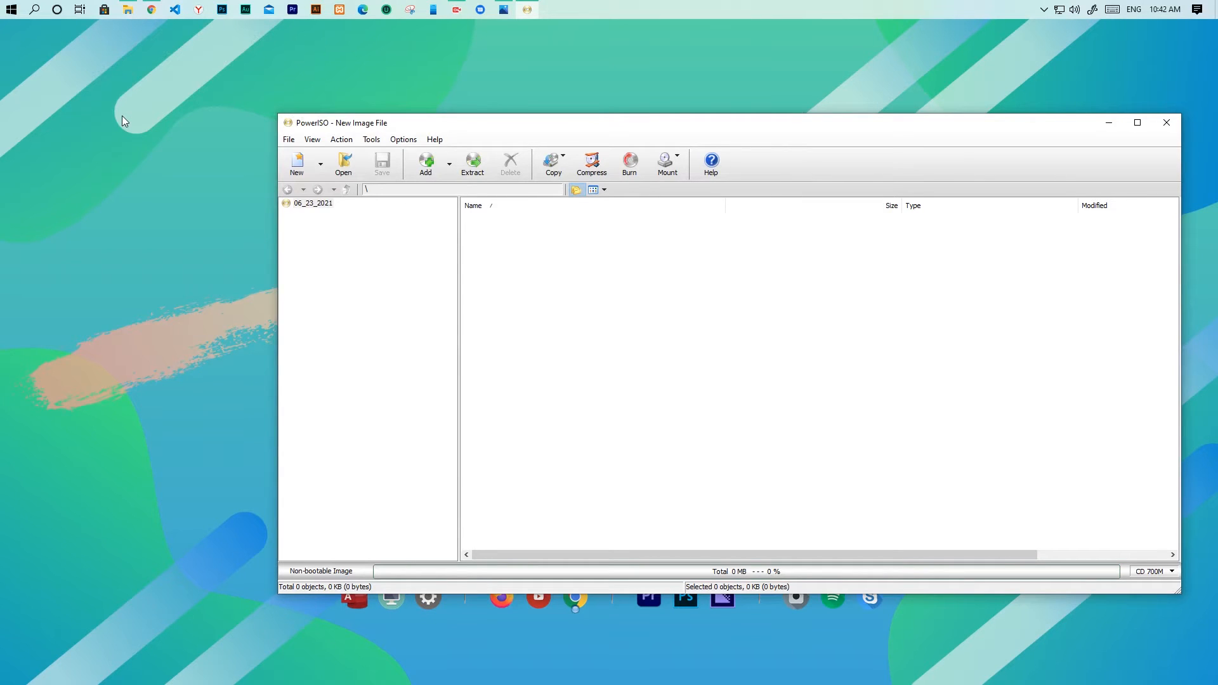
- Switch to File Explorer and open the 21996.1 client ISO from the windows10 folder with PowerISO
{"action": "left_click", "coordinate": [128, 10]}
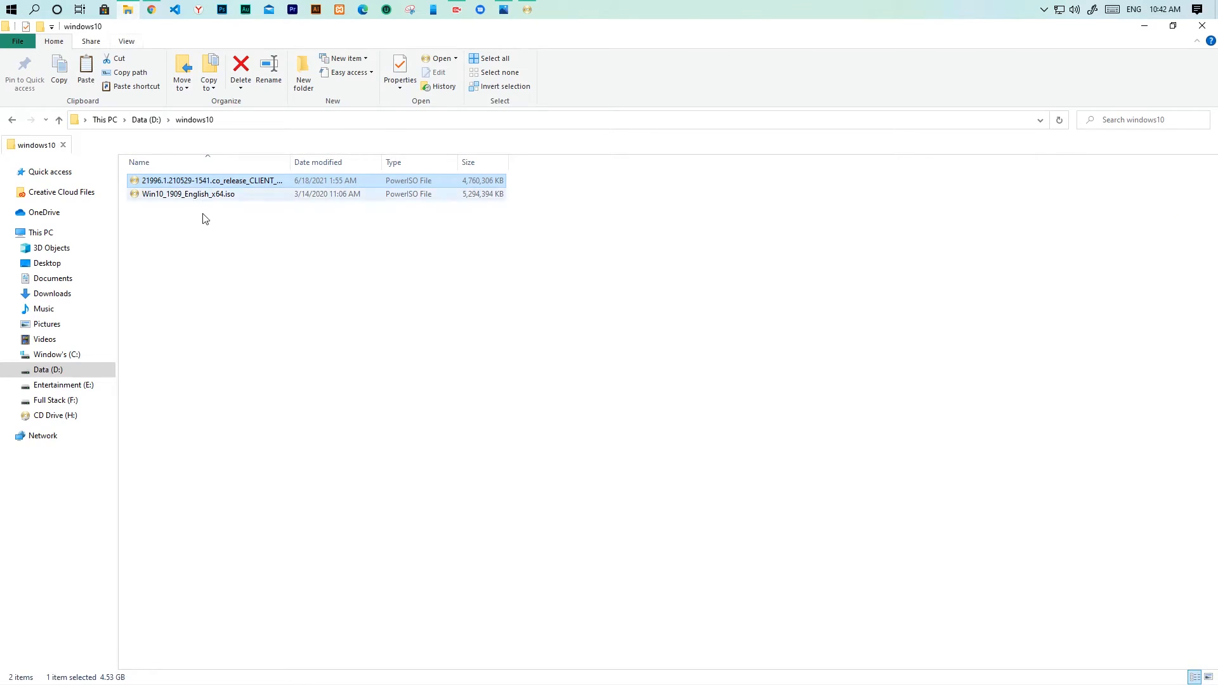
{"action": "left_click", "coordinate": [235, 232]}
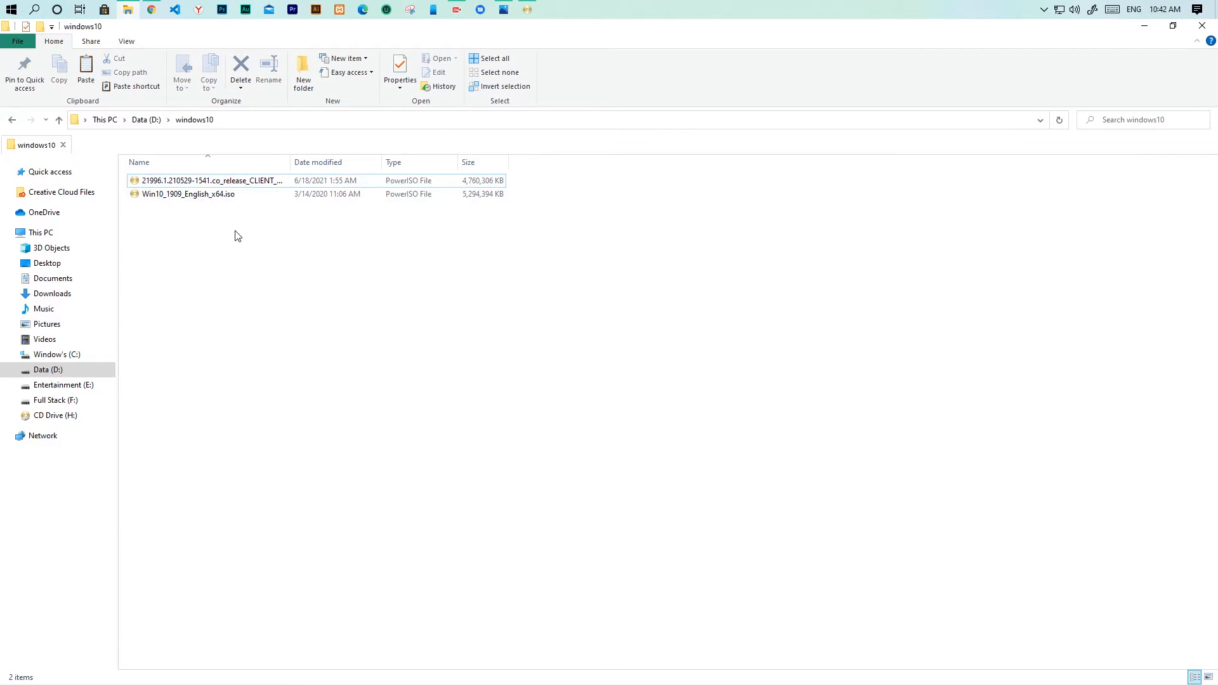
{"action": "left_click", "coordinate": [236, 181]}
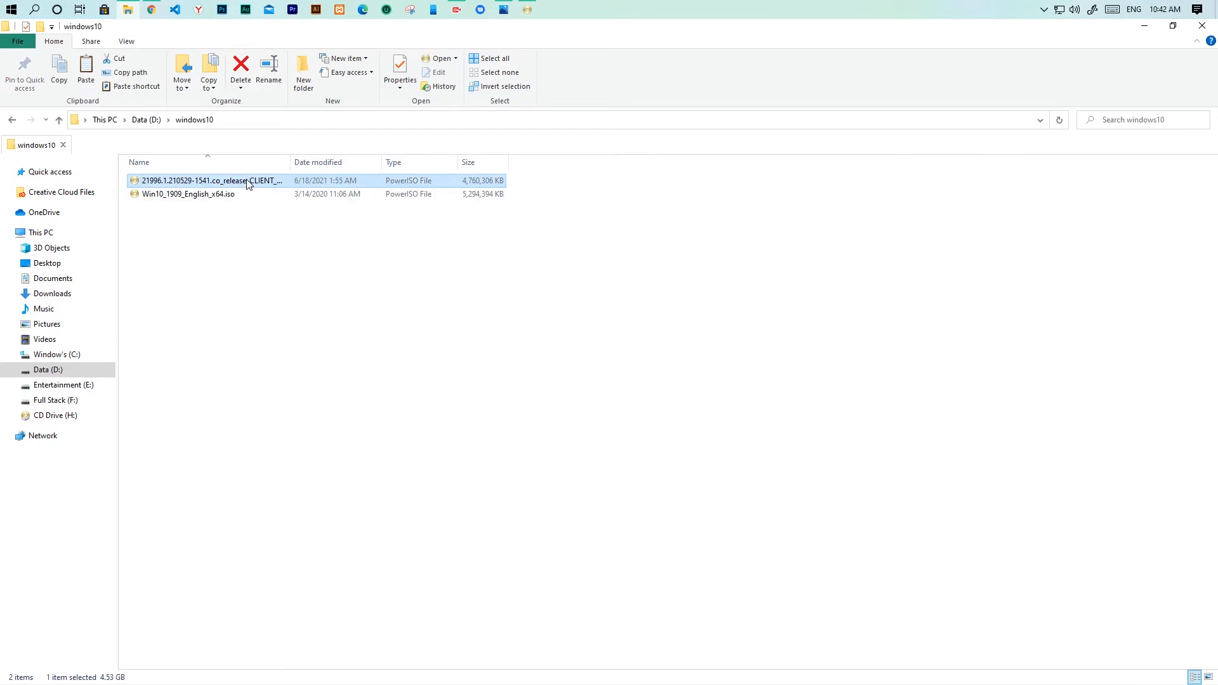
{"action": "right_click", "coordinate": [248, 184]}
{"action": "mouse_move", "coordinate": [575, 246]}
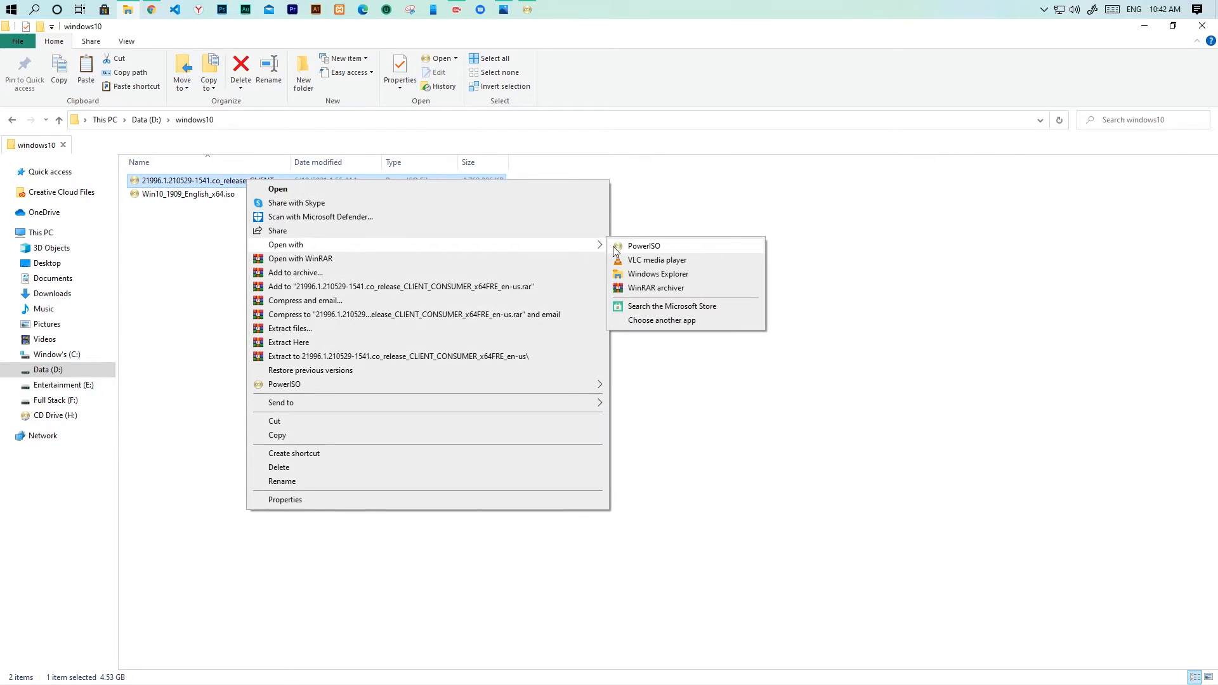
{"action": "left_click", "coordinate": [643, 246]}
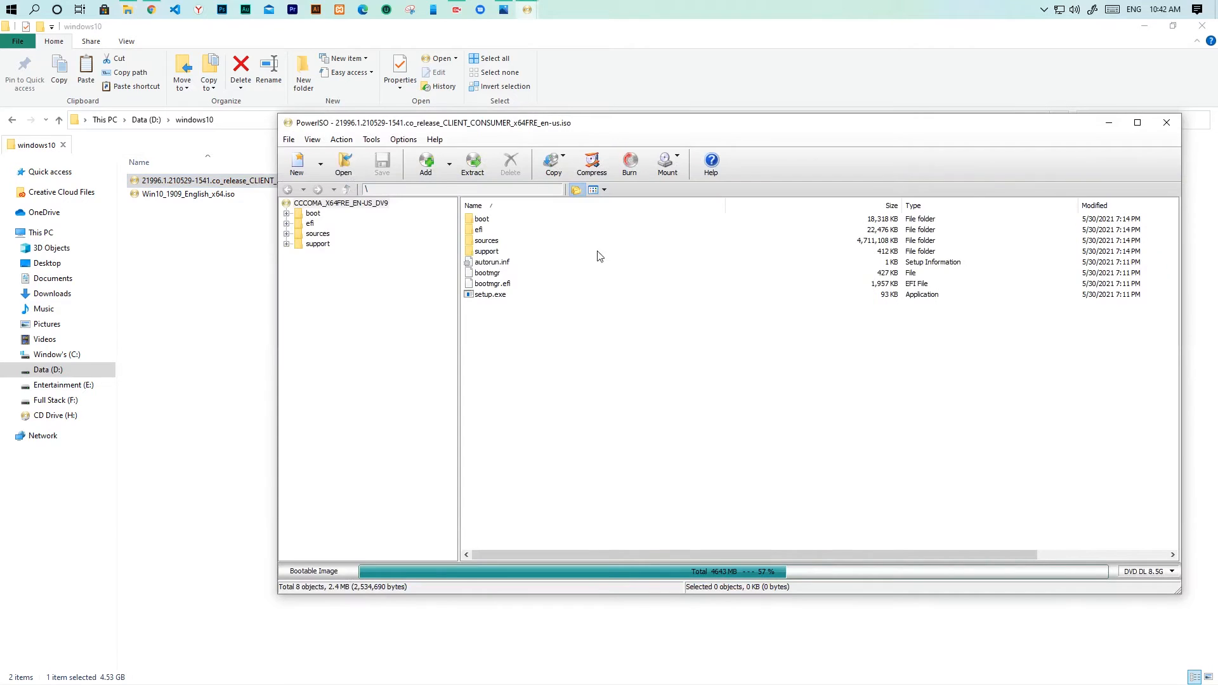
- Extract install.wim from the image's sources folder to D:\windows10, using the selected-files option
{"action": "left_click", "coordinate": [488, 243]}
{"action": "double_click", "coordinate": [488, 242]}
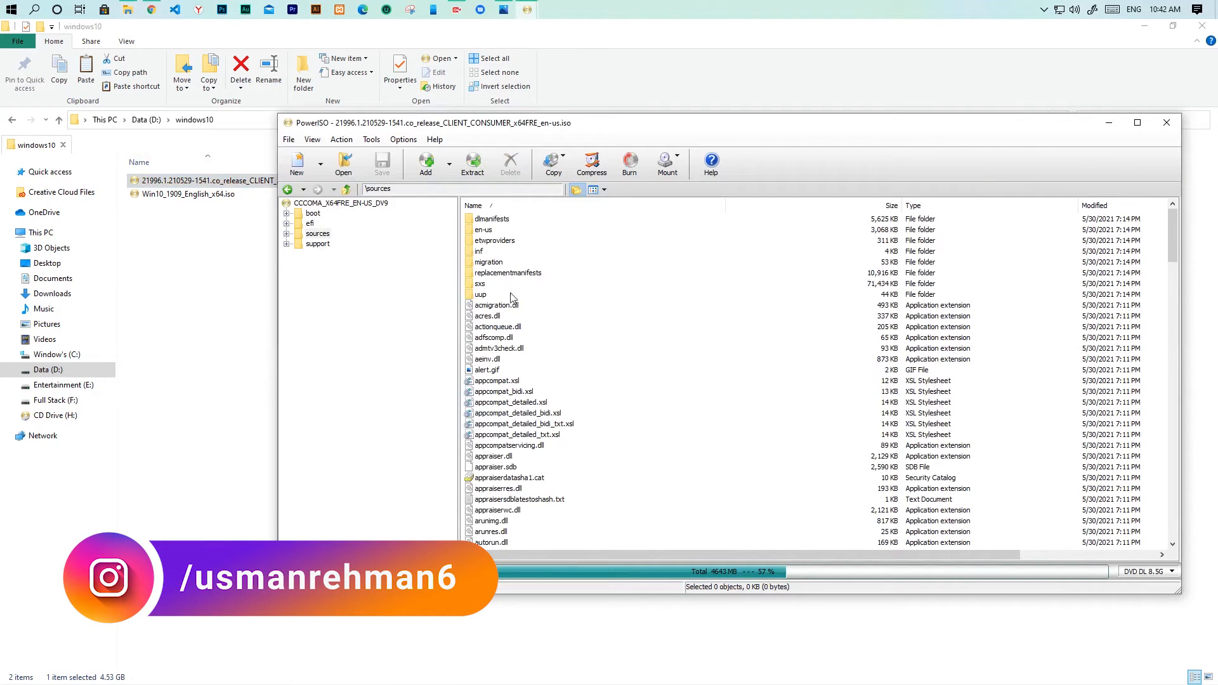
{"action": "scroll", "coordinate": [524, 329], "scroll_direction": "down", "scroll_amount": 10}
{"action": "scroll", "coordinate": [525, 329], "scroll_direction": "down", "scroll_amount": 20}
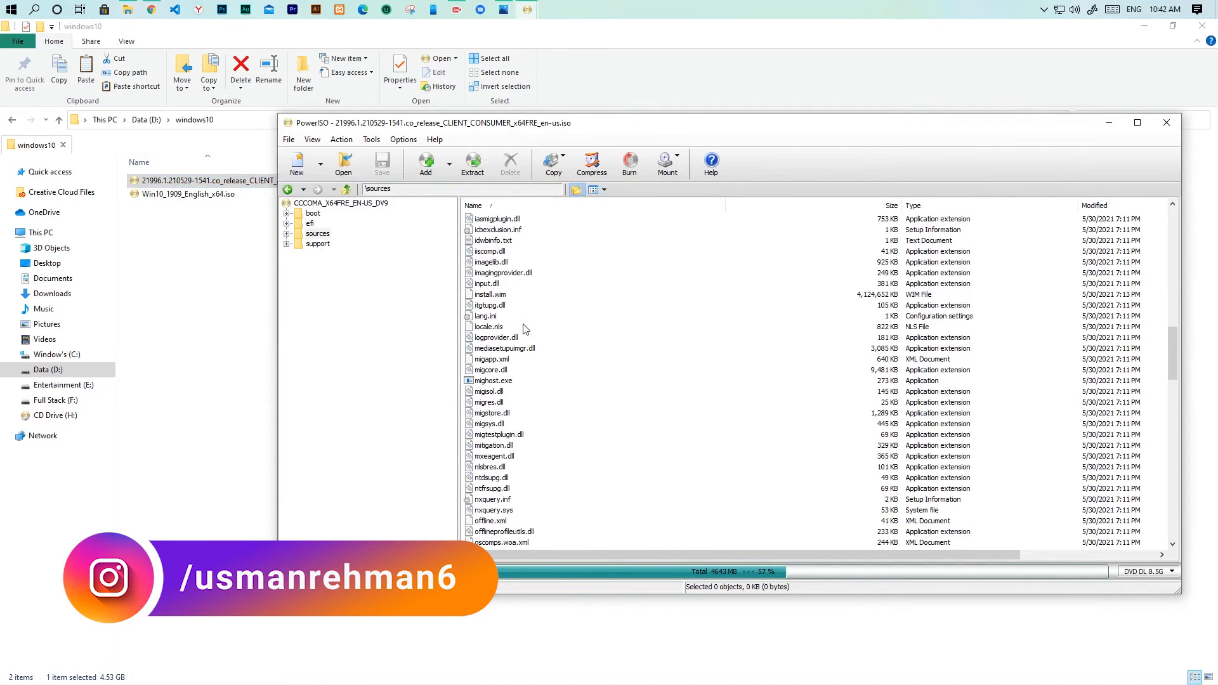
{"action": "scroll", "coordinate": [524, 329], "scroll_direction": "up", "scroll_amount": 4}
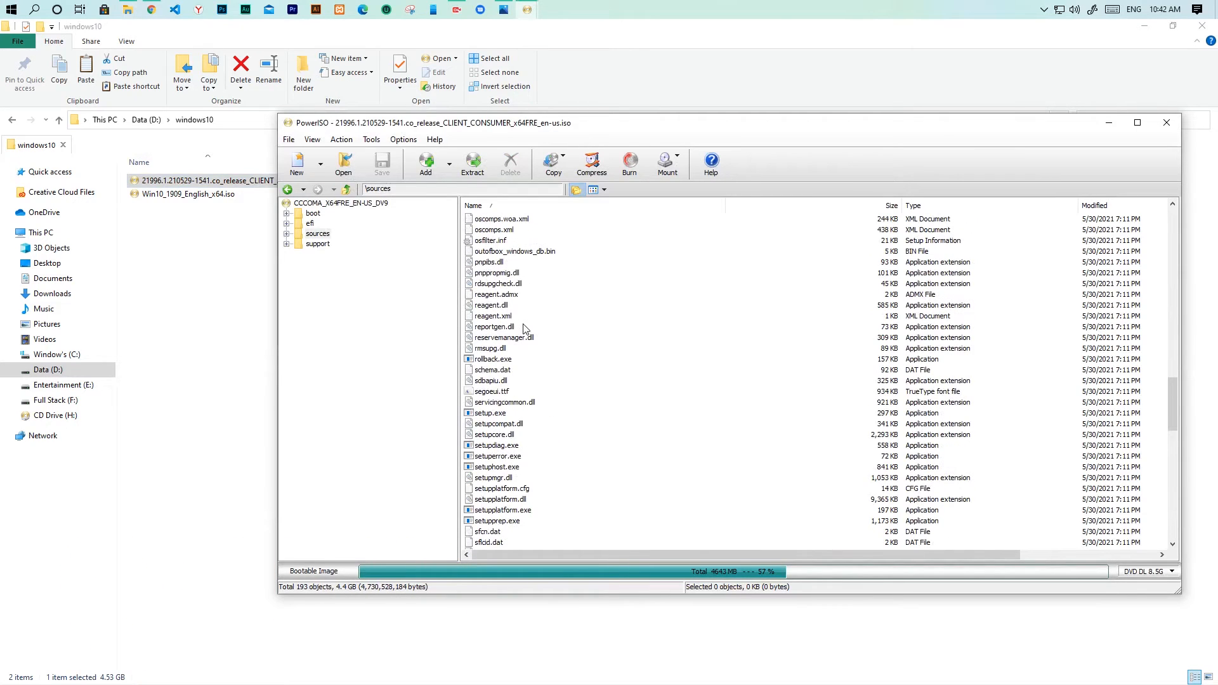
{"action": "scroll", "coordinate": [501, 305], "scroll_direction": "up", "scroll_amount": 5}
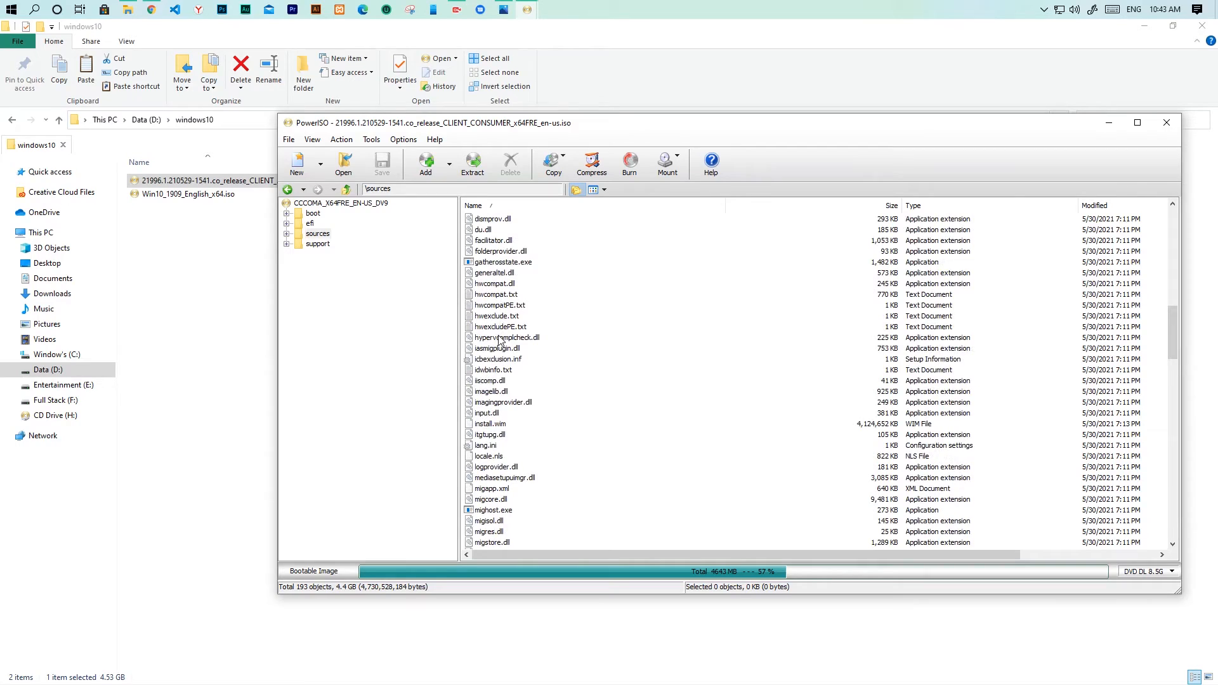
{"action": "left_click", "coordinate": [500, 425]}
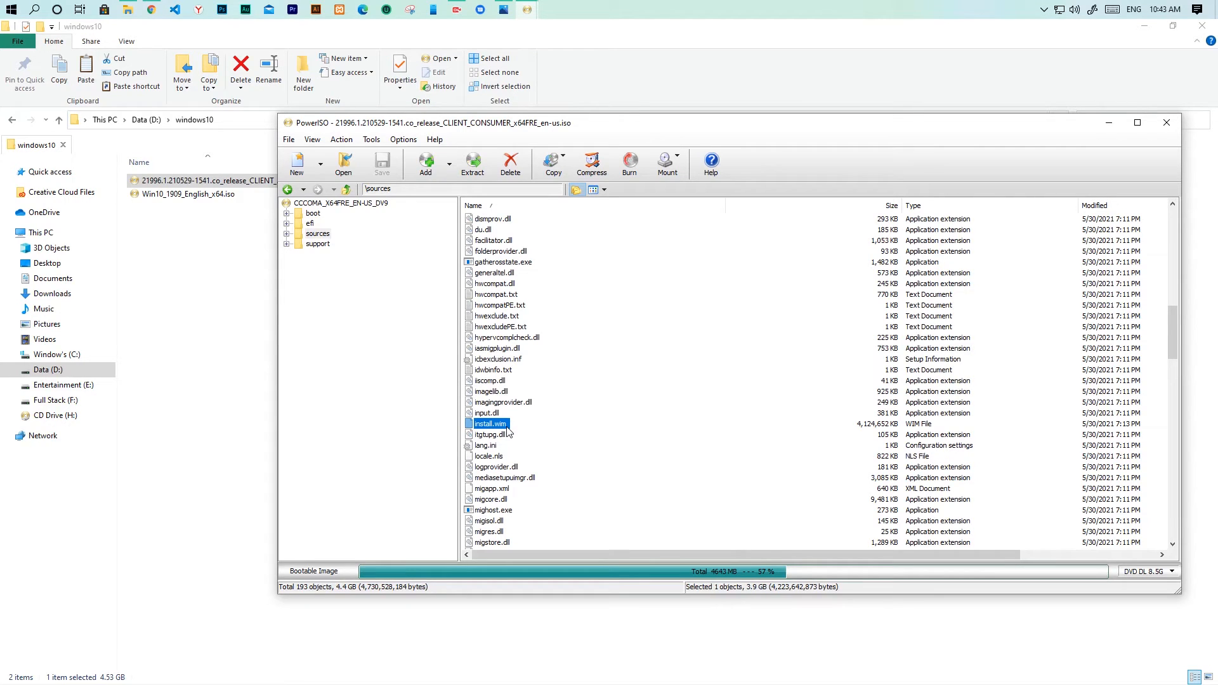
{"action": "right_click", "coordinate": [508, 431]}
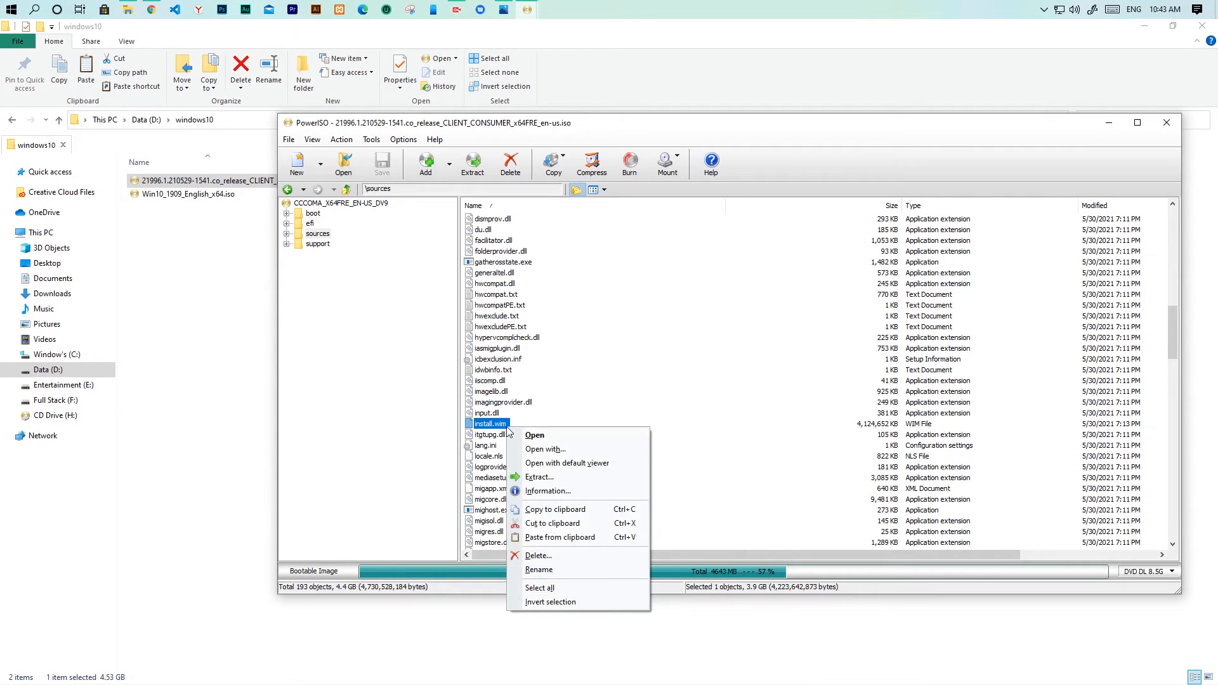
{"action": "left_click", "coordinate": [538, 479]}
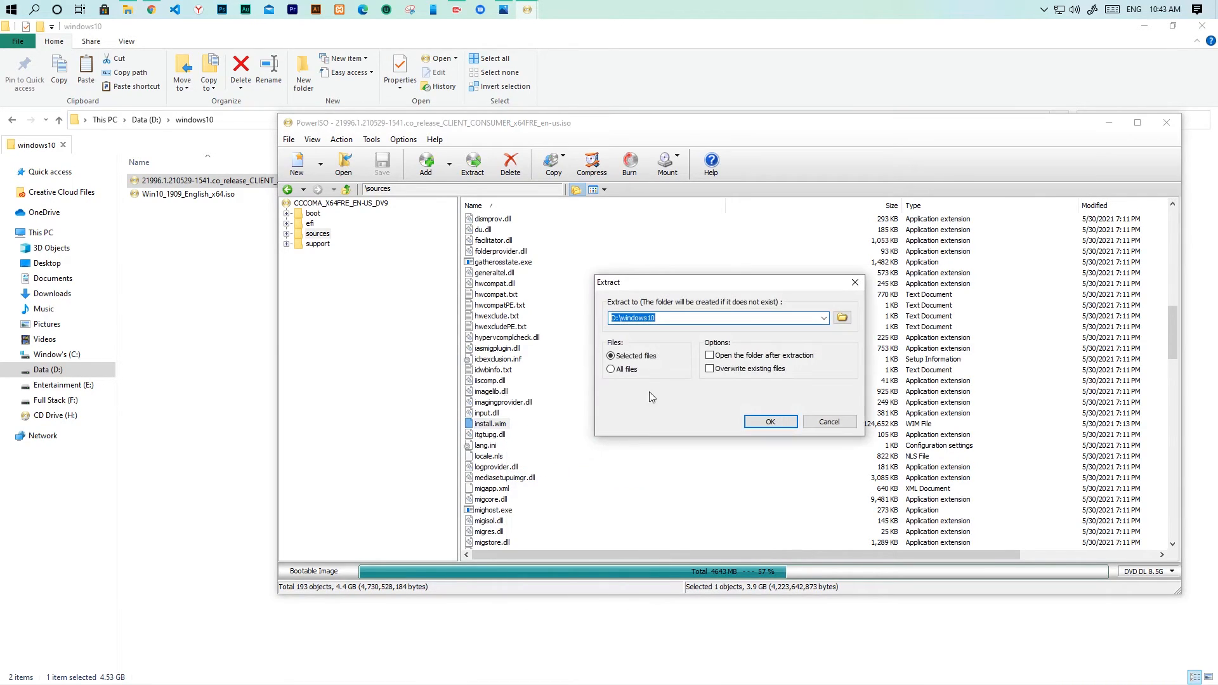
{"action": "left_click", "coordinate": [779, 423]}
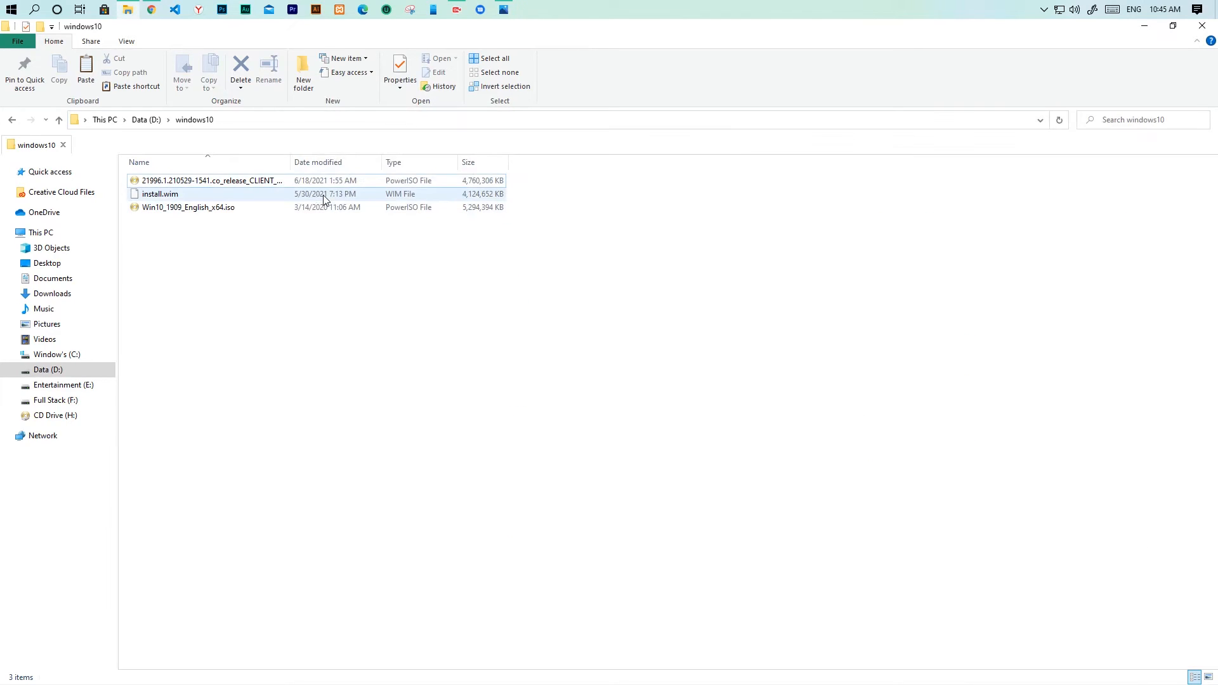
- Open Win10_1909_English_x64.iso from the windows10 folder with PowerISO
{"action": "right_click", "coordinate": [221, 213]}
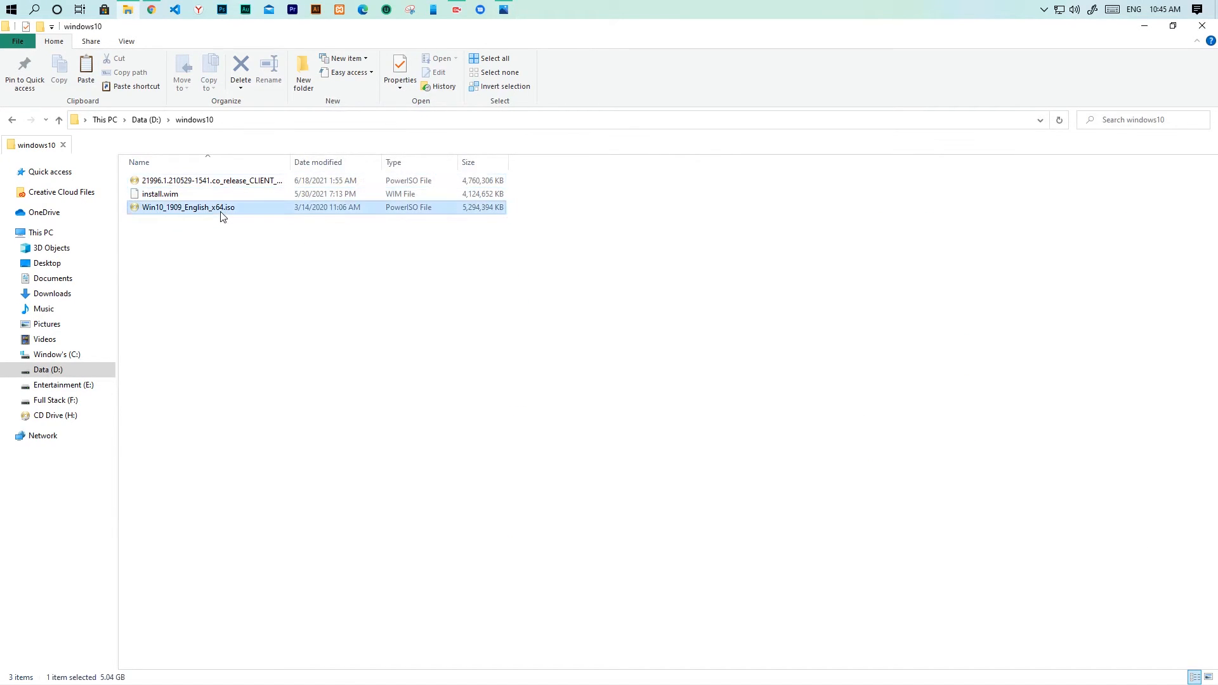
{"action": "mouse_move", "coordinate": [282, 285]}
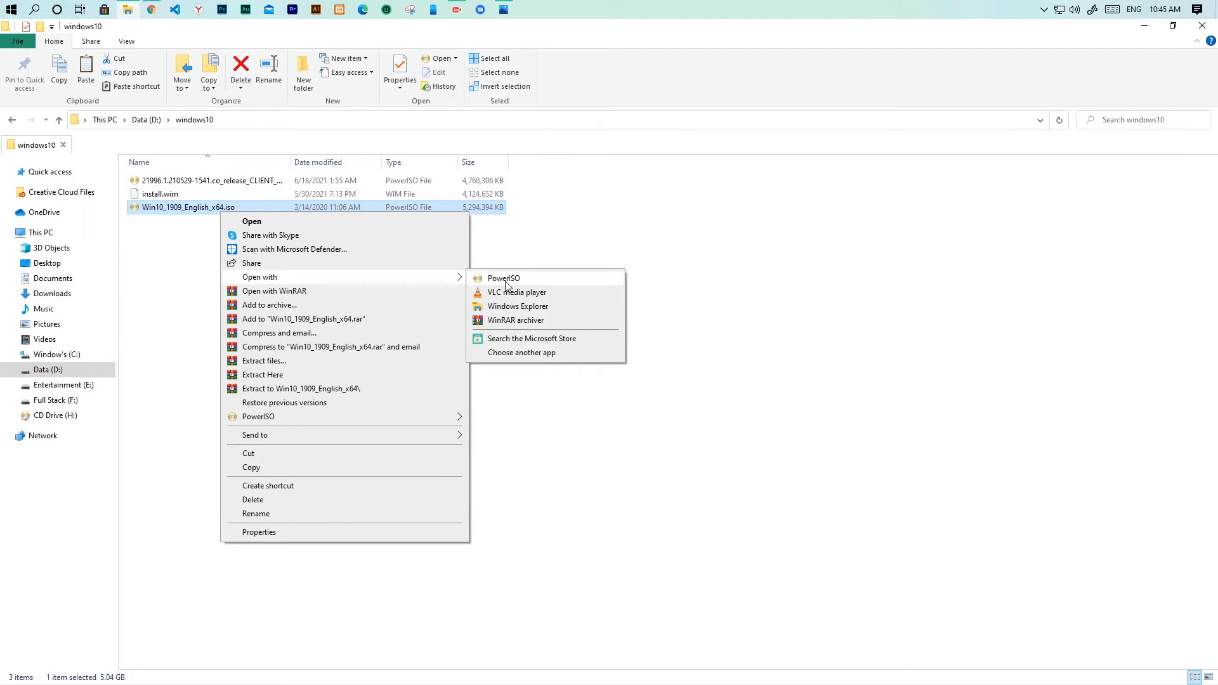
{"action": "left_click", "coordinate": [506, 282]}
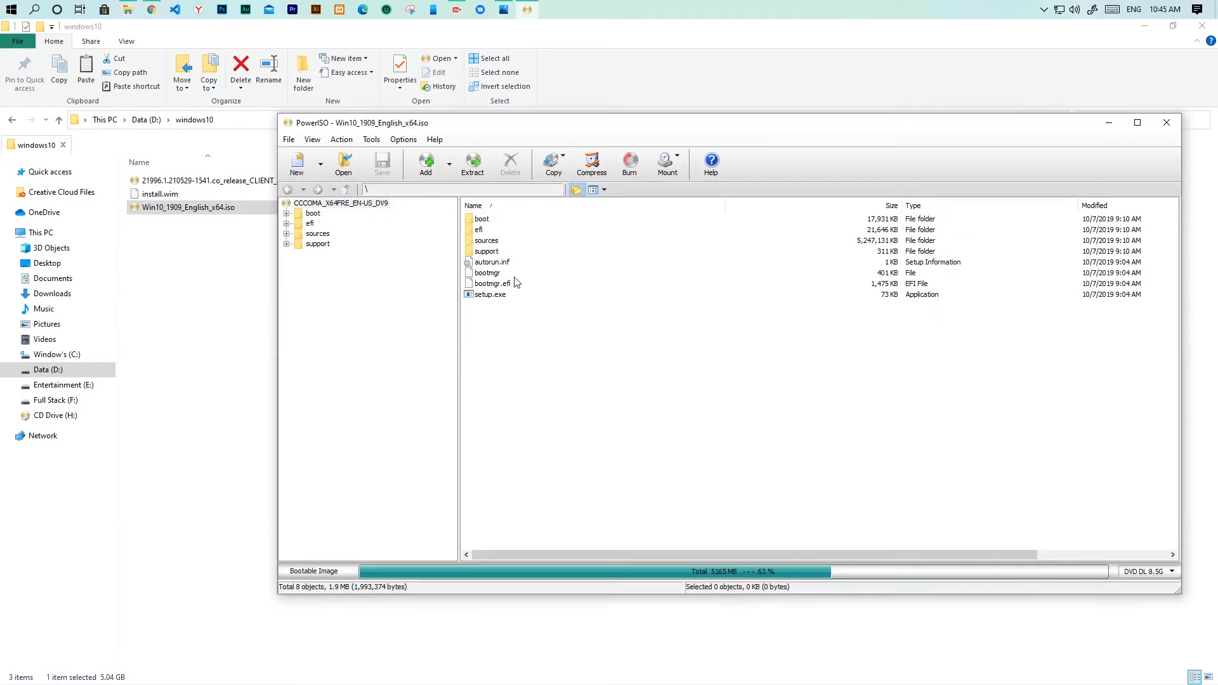
- Delete install.wim from the sources folder of the Windows 10 image
{"action": "left_click", "coordinate": [489, 243]}
{"action": "double_click", "coordinate": [491, 248]}
{"action": "scroll", "coordinate": [533, 412], "scroll_direction": "down", "scroll_amount": 13}
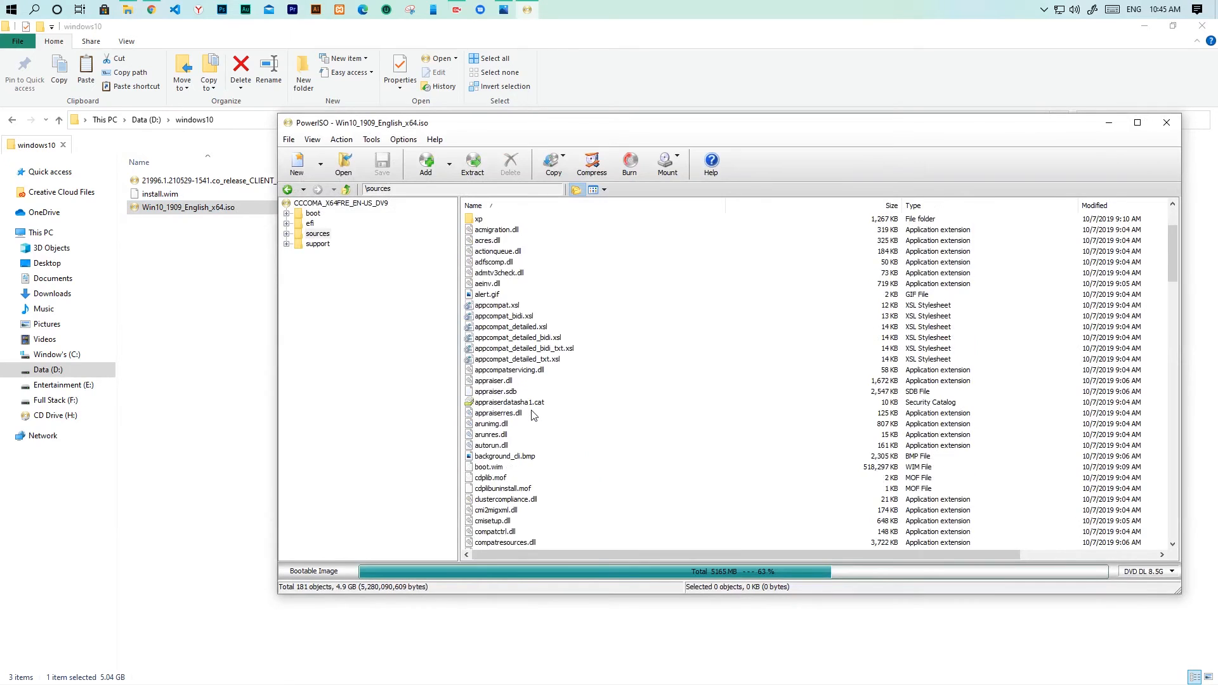
{"action": "scroll", "coordinate": [533, 413], "scroll_direction": "down", "scroll_amount": 4}
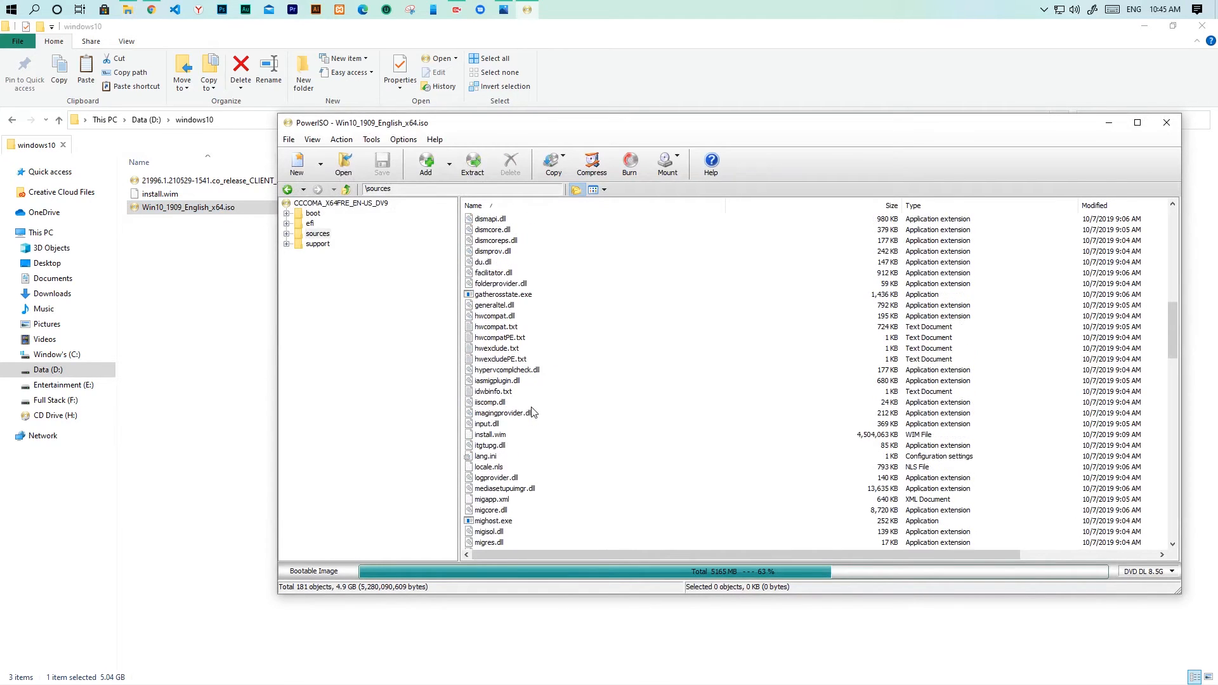
{"action": "left_click", "coordinate": [495, 434]}
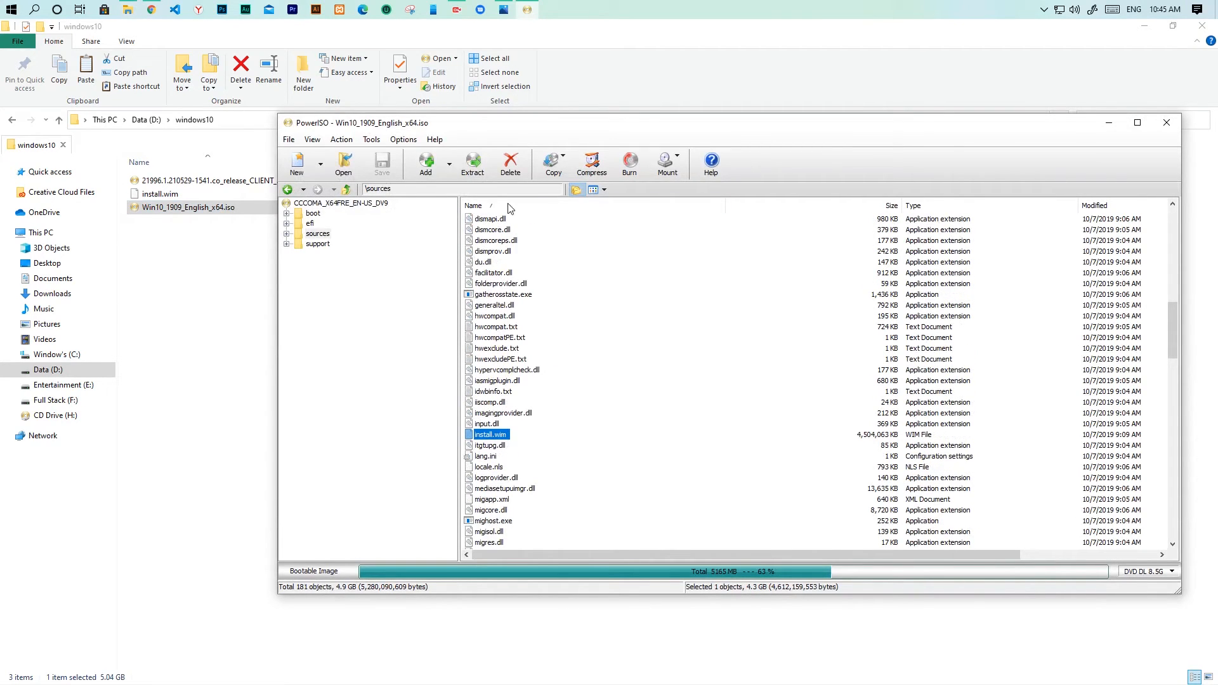
{"action": "left_click", "coordinate": [510, 163]}
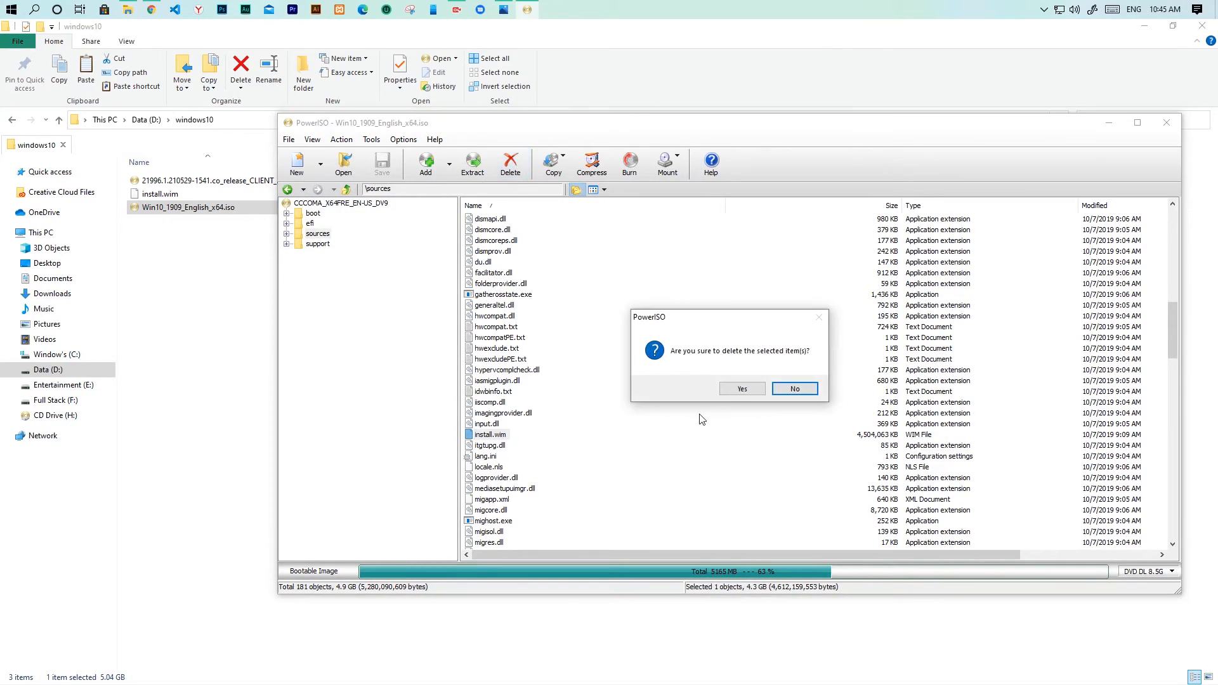
{"action": "left_click", "coordinate": [741, 389]}
- Add the extracted install.wim from D:\windows10 to the Windows 10 image's sources folder and locate it in the file list
{"action": "left_click_drag", "start_coordinate": [588, 131], "coordinate": [759, 143]}
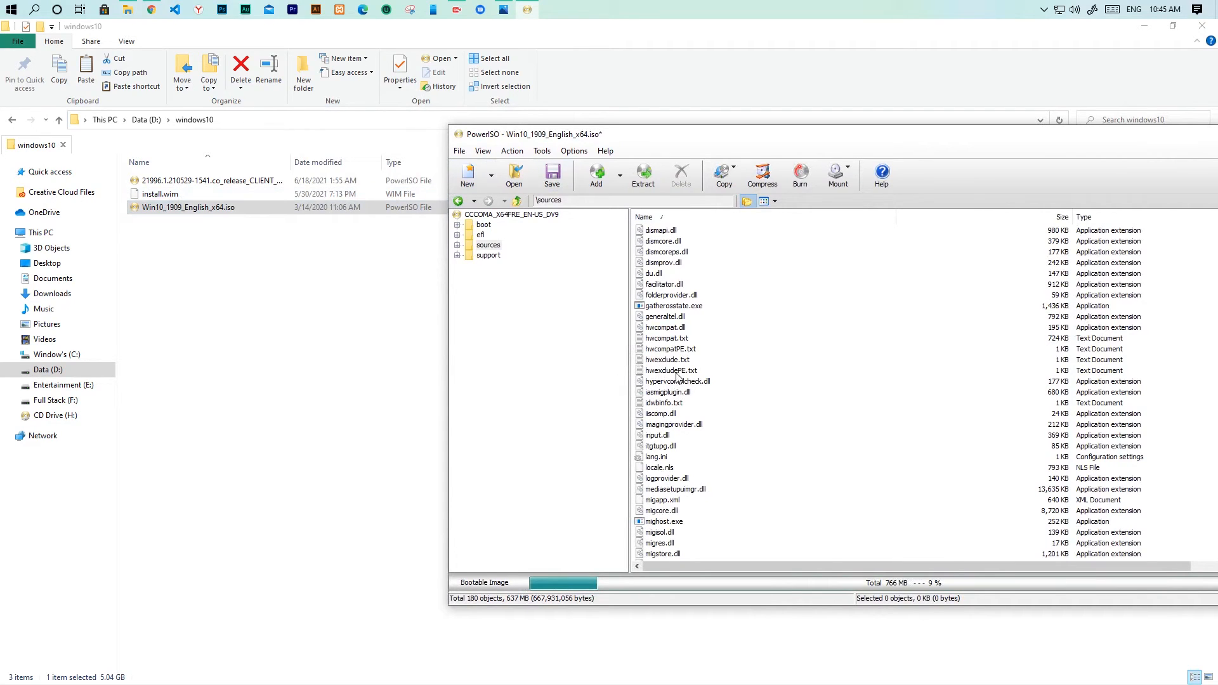
{"action": "left_click_drag", "start_coordinate": [671, 380], "coordinate": [666, 374]}
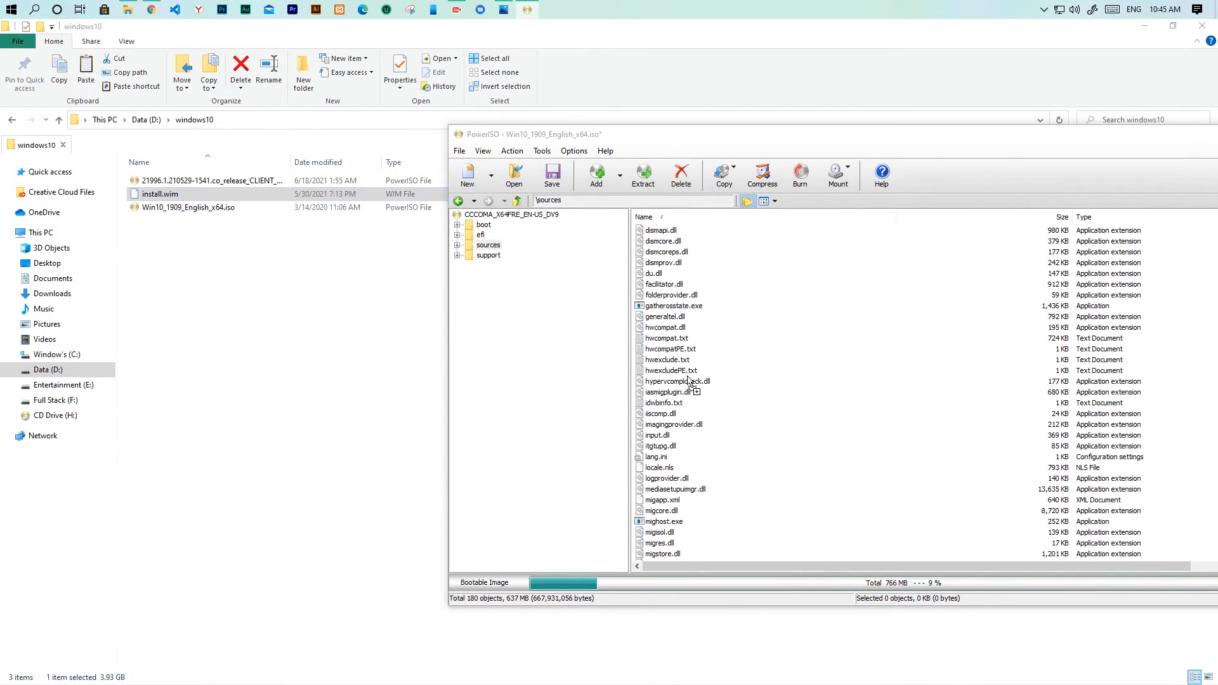
{"action": "scroll", "coordinate": [692, 383], "scroll_direction": "down", "scroll_amount": 20}
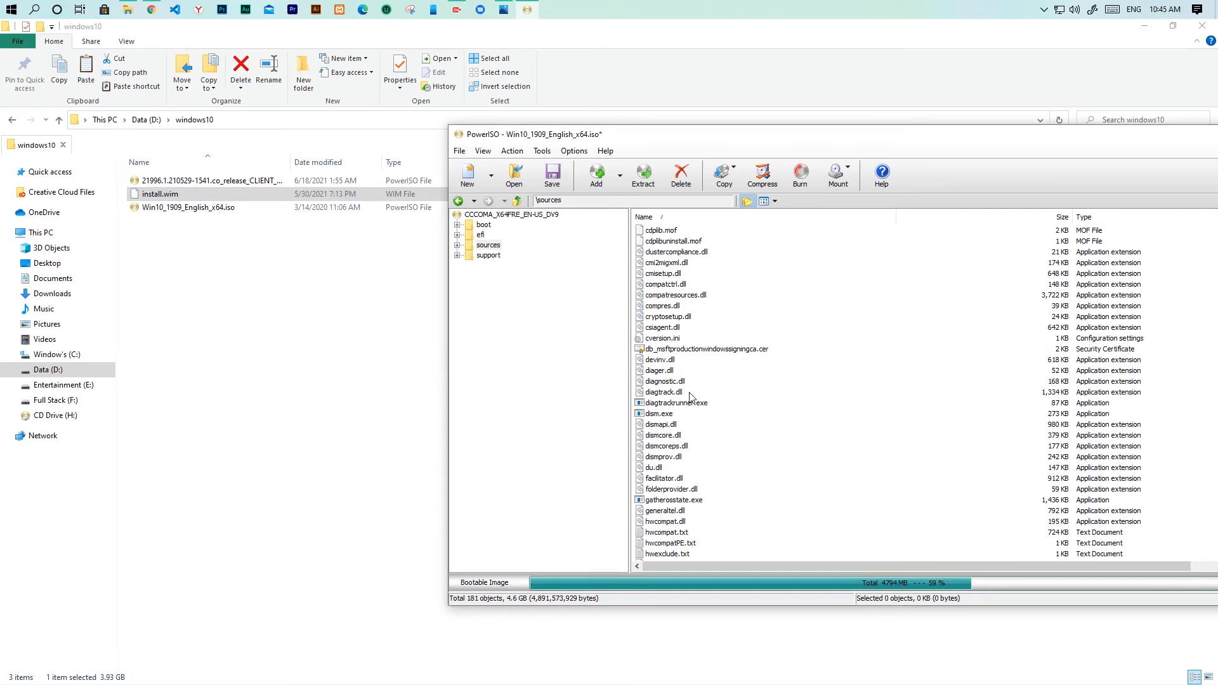
{"action": "scroll", "coordinate": [723, 448], "scroll_direction": "down", "scroll_amount": 9}
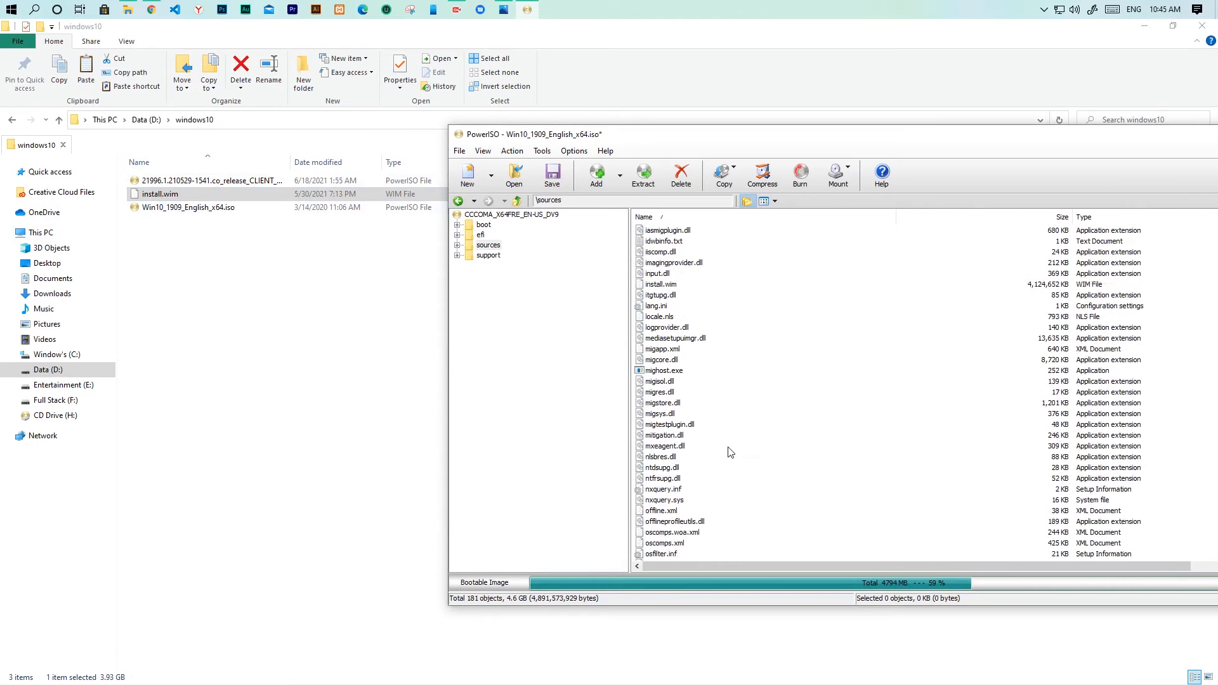
{"action": "scroll", "coordinate": [704, 438], "scroll_direction": "up", "scroll_amount": 10}
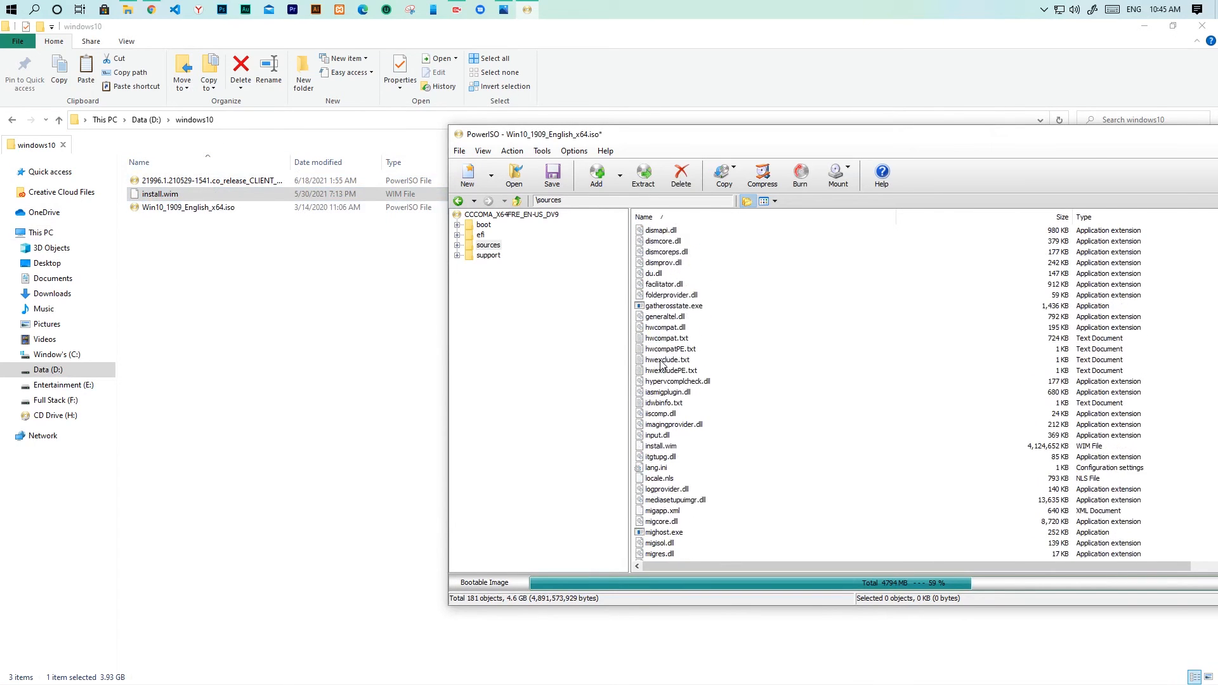
{"action": "left_click", "coordinate": [658, 478]}
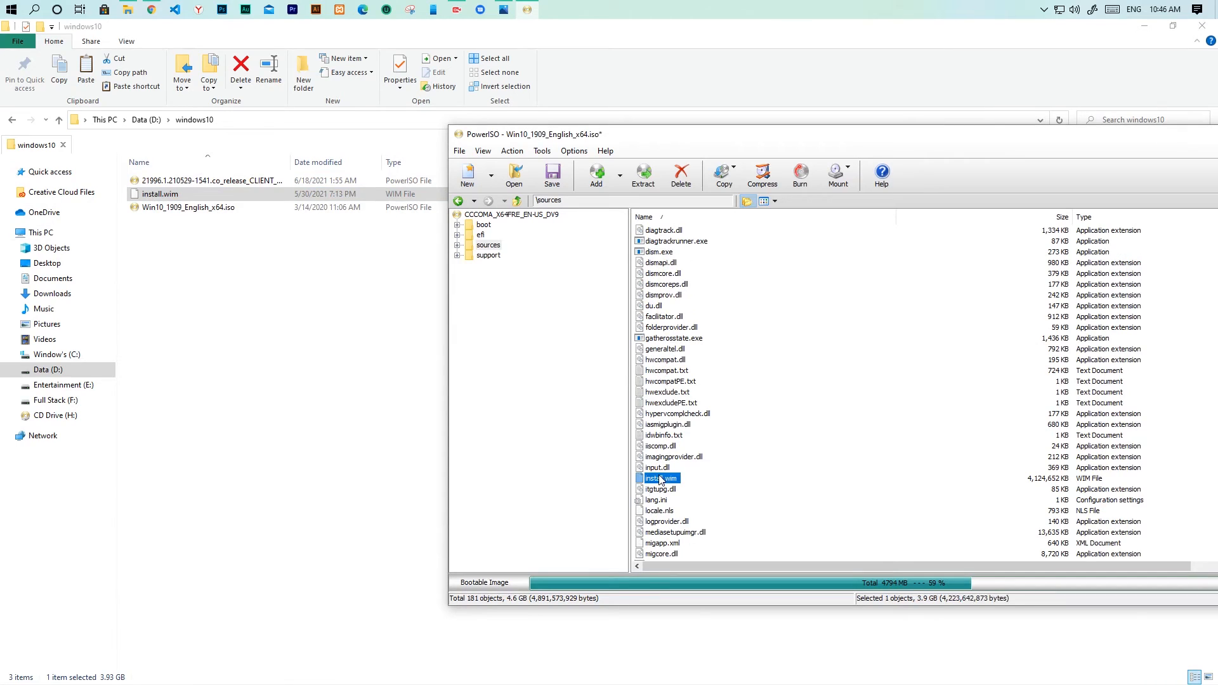
- Save the modified Win10_1909_English_x64.iso image and check the file in the windows10 folder
{"action": "left_click", "coordinate": [552, 176]}
{"action": "left_click", "coordinate": [924, 399]}
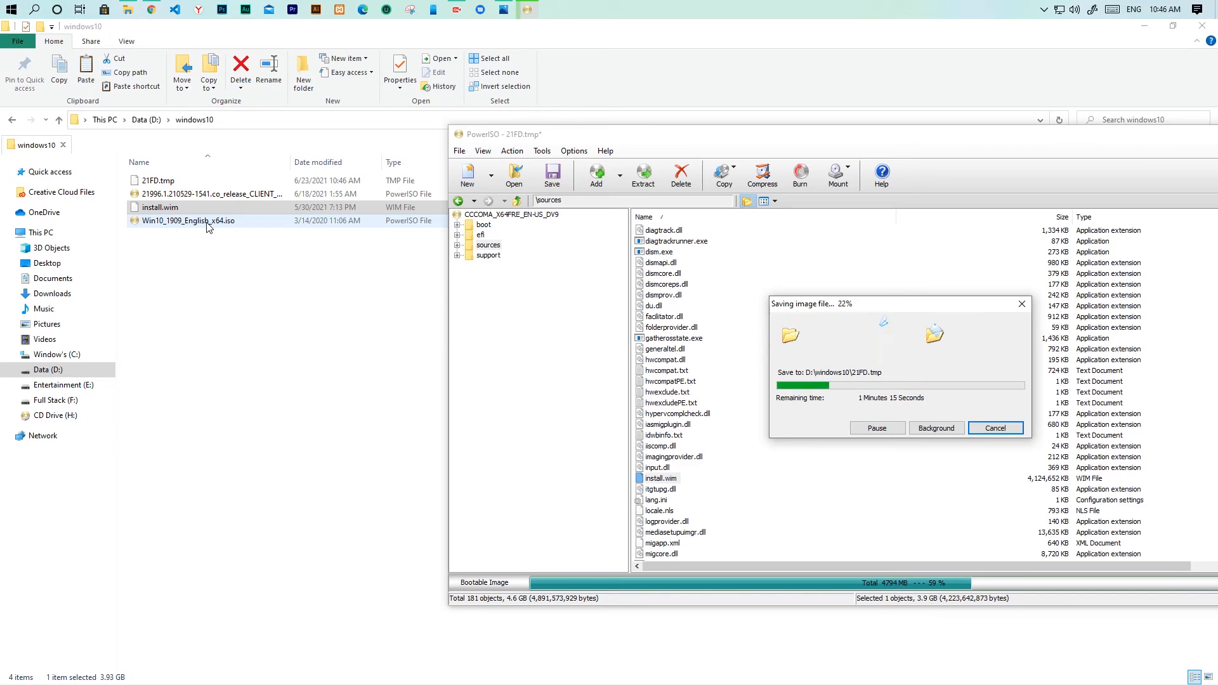
{"action": "left_click", "coordinate": [208, 227]}
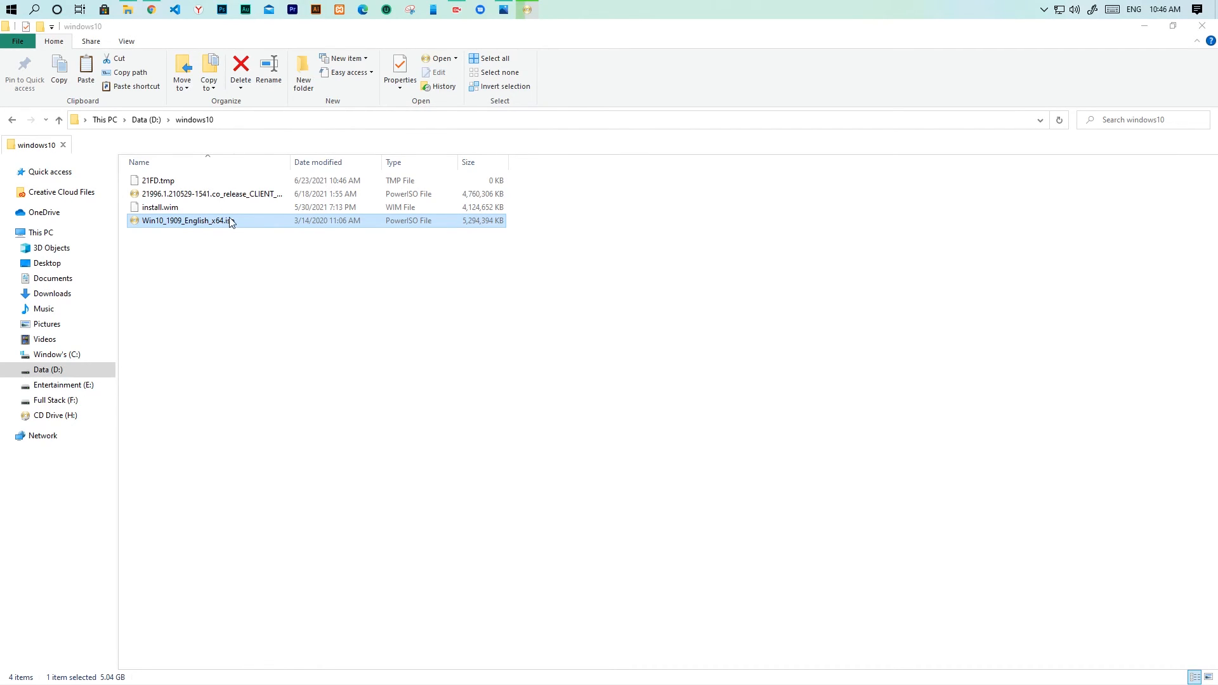
{"action": "left_click", "coordinate": [528, 12]}
{"action": "left_click", "coordinate": [303, 291]}
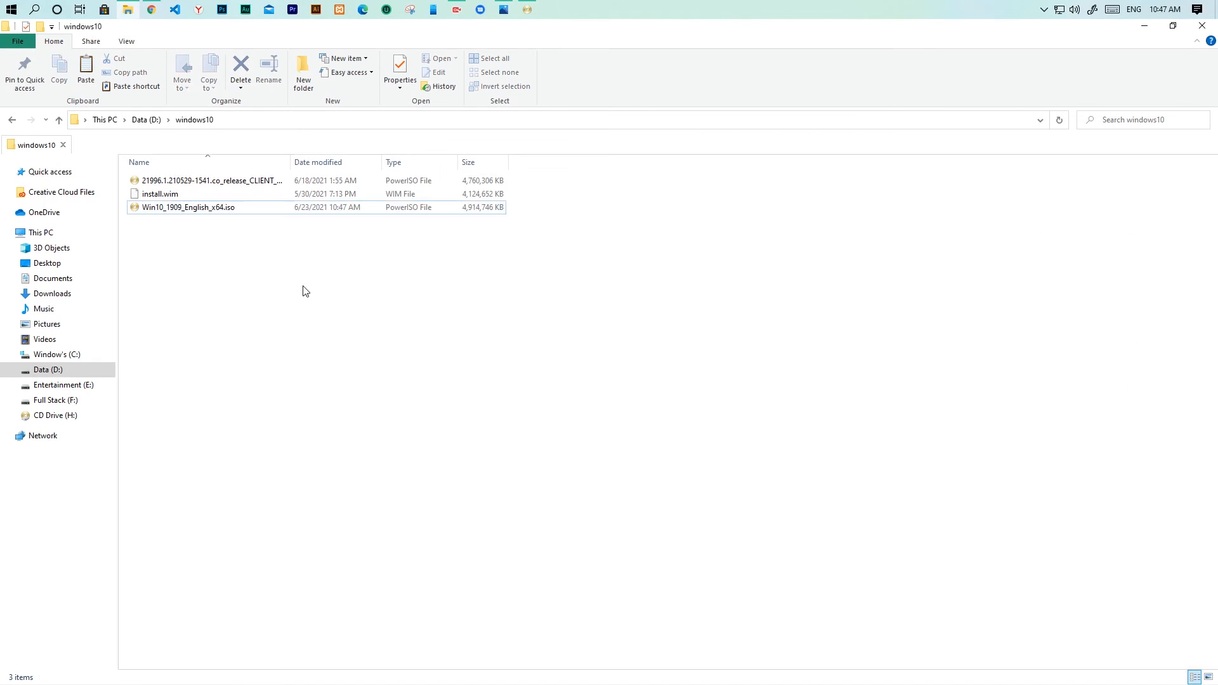
- Try to rename Win10_1909_English_x64.iso in the windows10 folder to windows 11.iso
{"action": "left_click", "coordinate": [203, 213]}
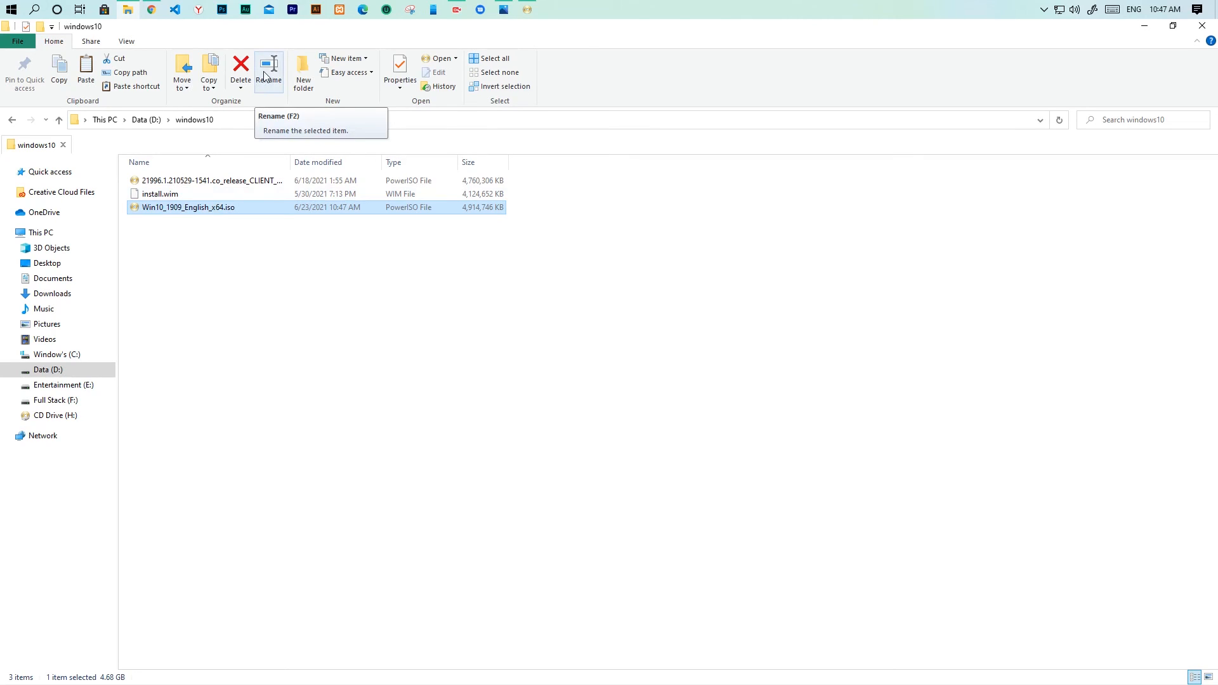
{"action": "left_click", "coordinate": [266, 76]}
{"action": "type", "text": "windows 11"}
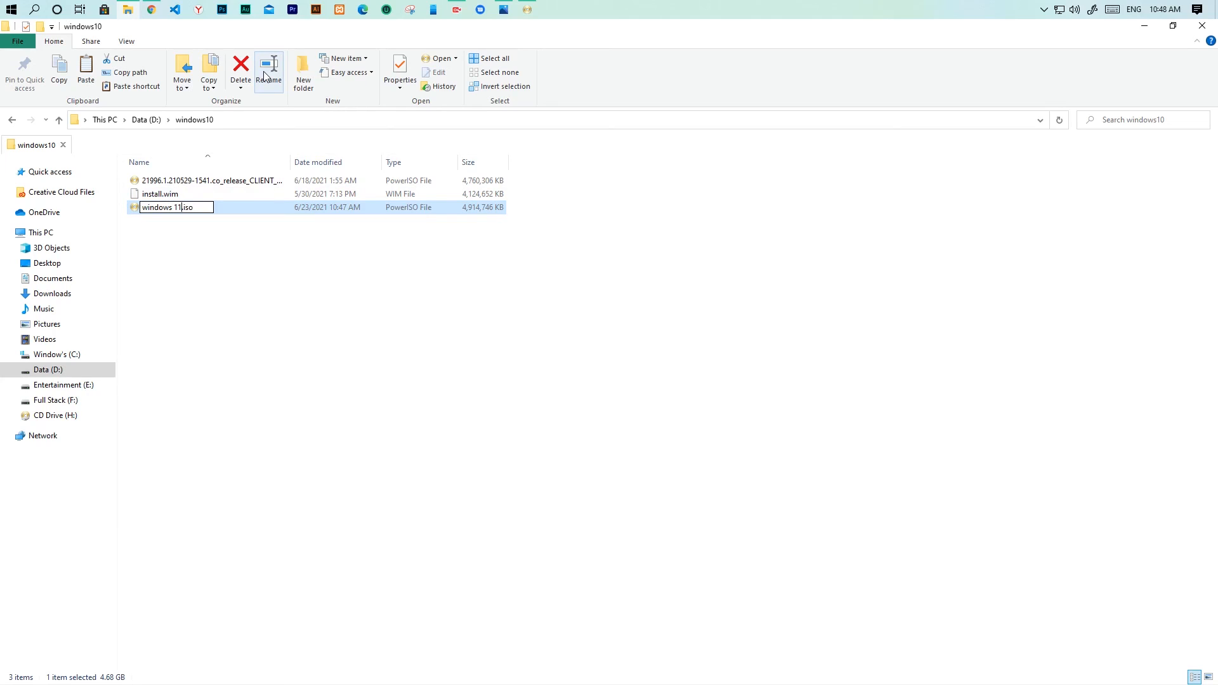
{"action": "left_click", "coordinate": [226, 226]}
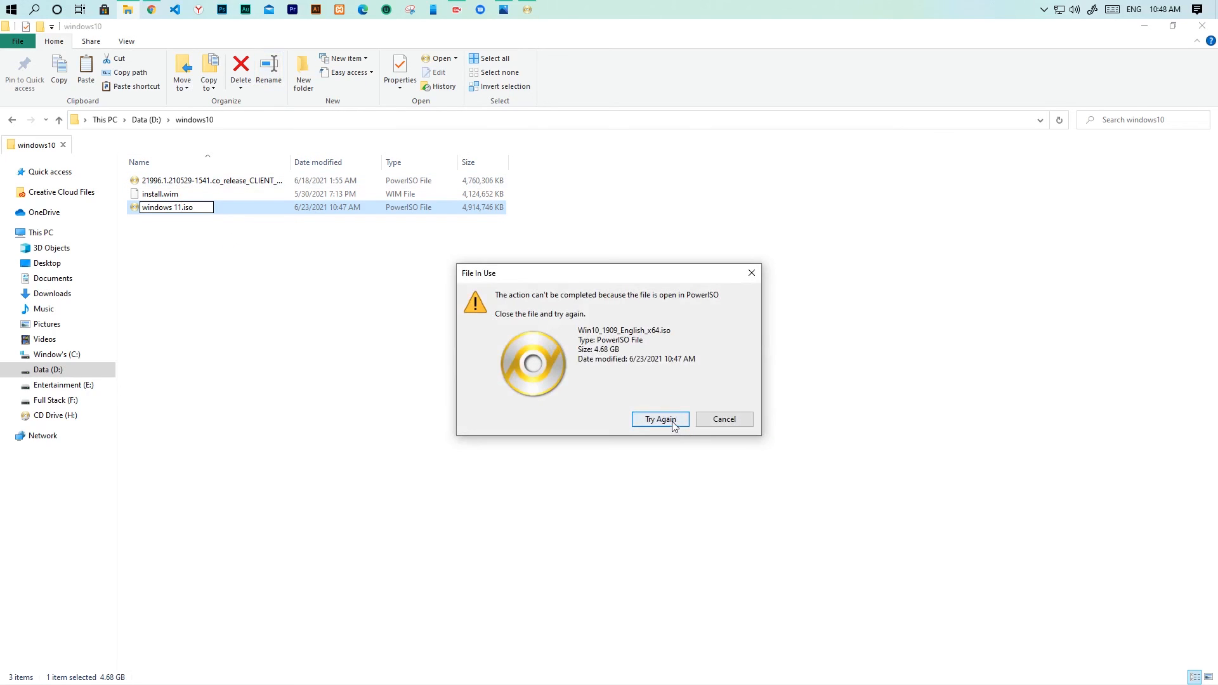
- Close PowerISO to release the image file and retry the pending rename to windows 11.iso
{"action": "left_click", "coordinate": [527, 9]}
{"action": "left_click_drag", "start_coordinate": [1081, 139], "coordinate": [773, 161]}
{"action": "left_click", "coordinate": [1031, 159]}
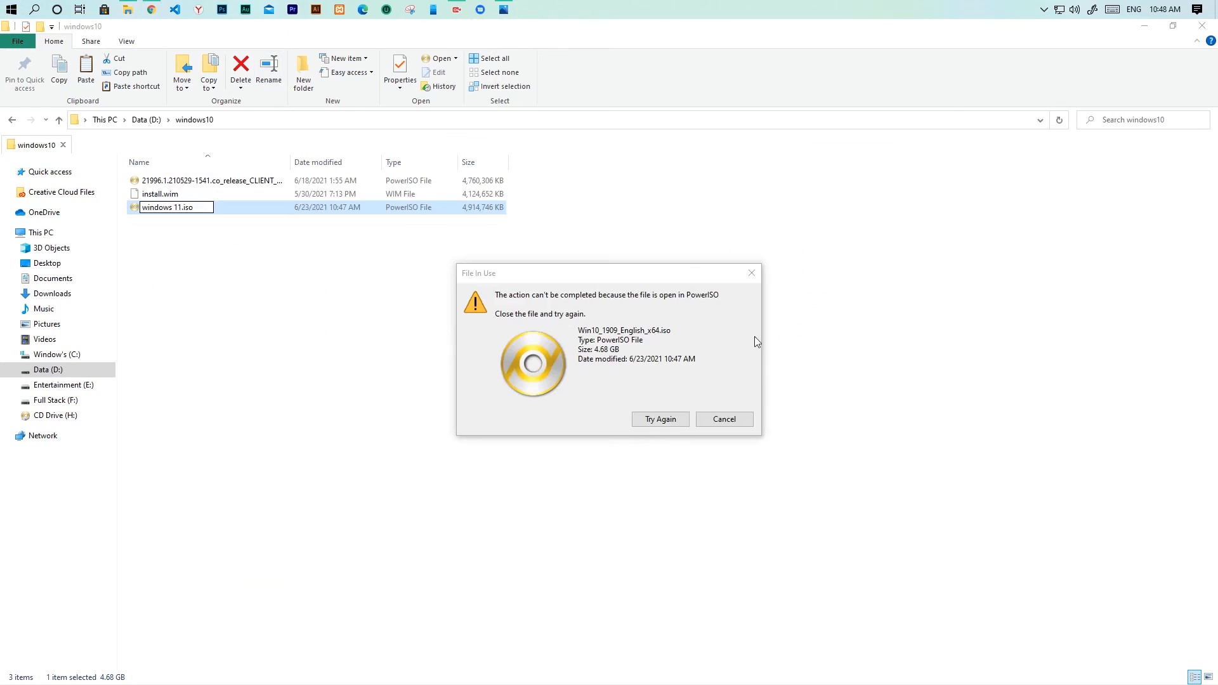
{"action": "left_click", "coordinate": [661, 420]}
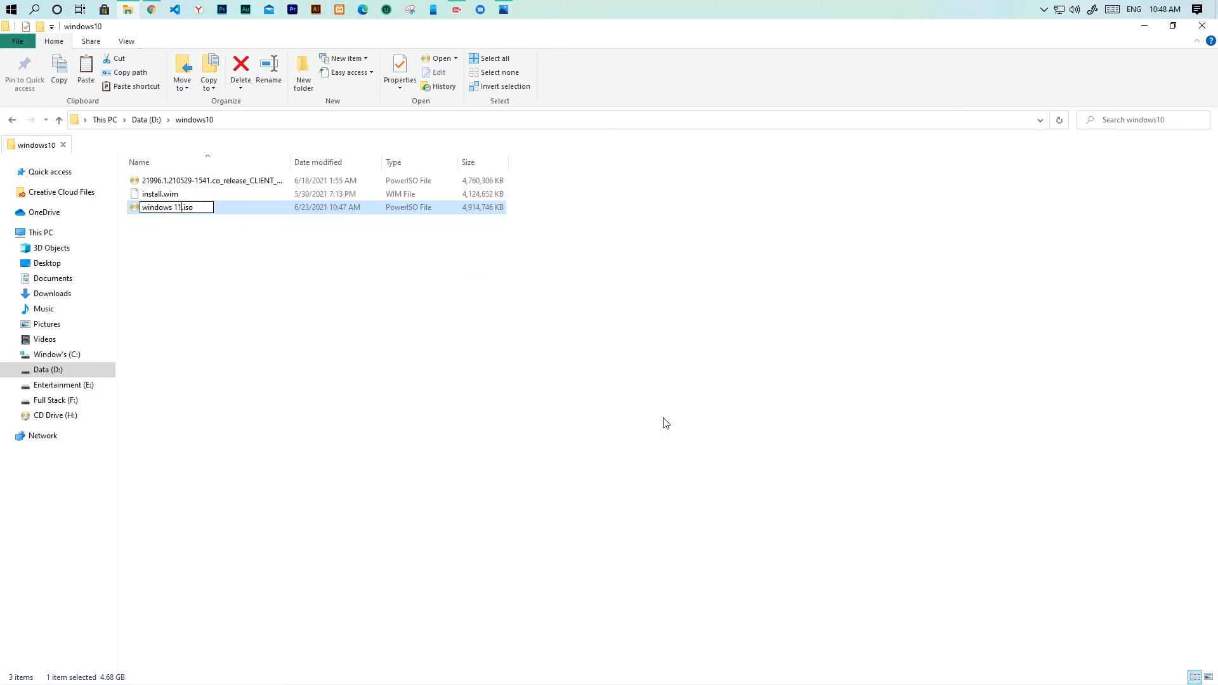
{"action": "left_click", "coordinate": [384, 316]}
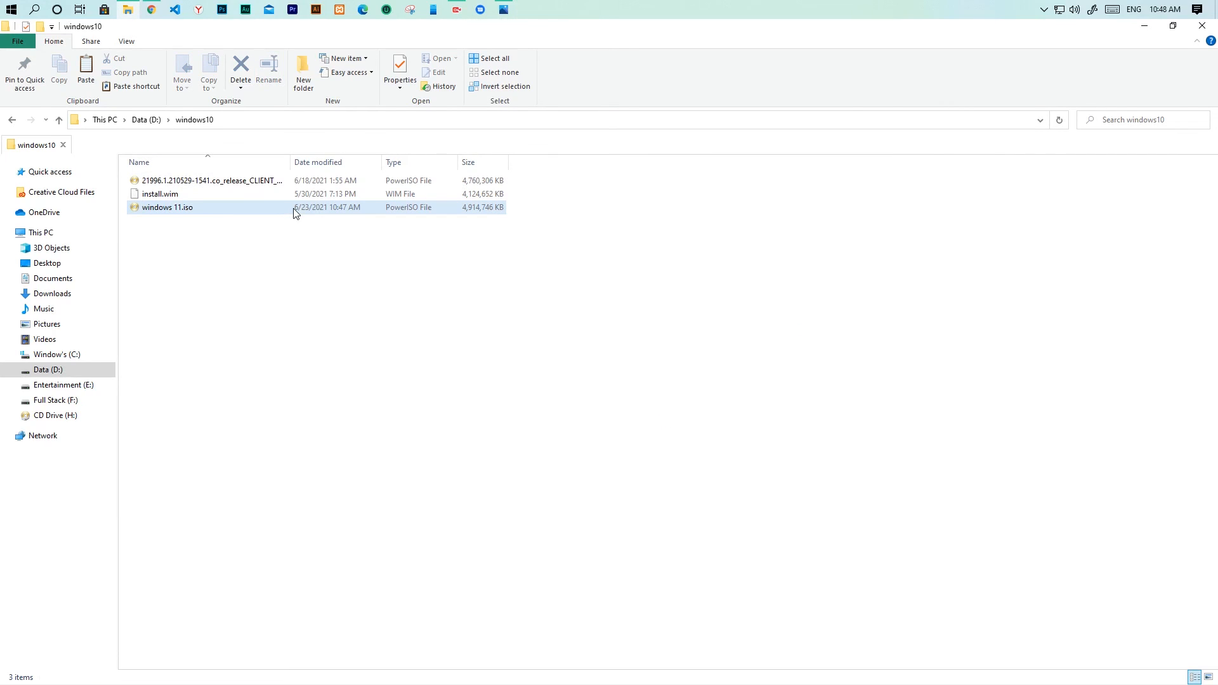